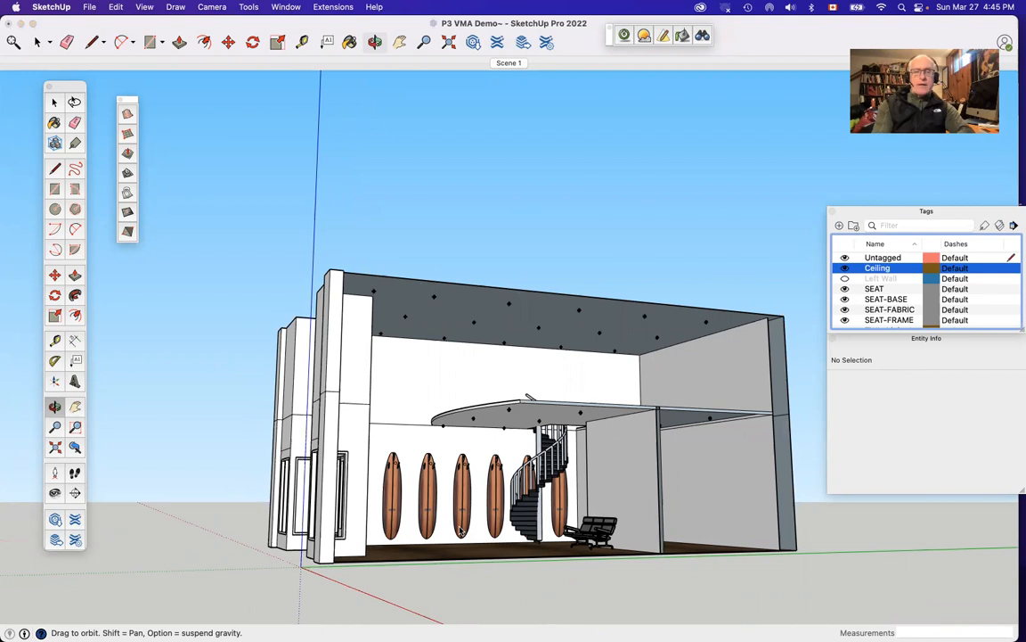
# Draw a circle with a radius of about 8' 4 9/16" on the ground beside the front of the building.
pyautogui.moveTo(460, 530); pyautogui.dragTo(681, 588)
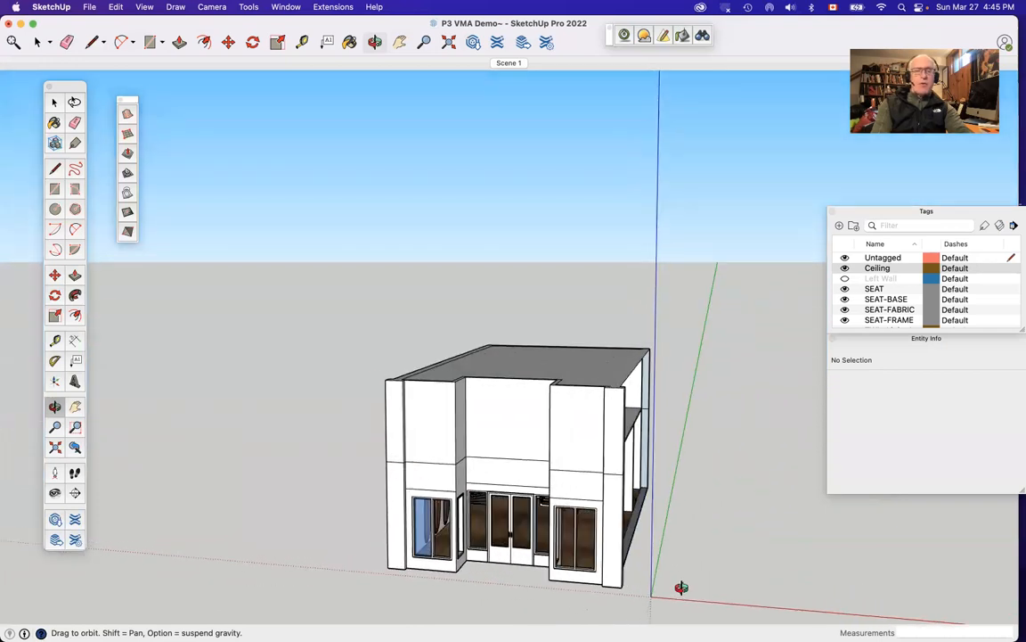
pyautogui.click(57, 209)
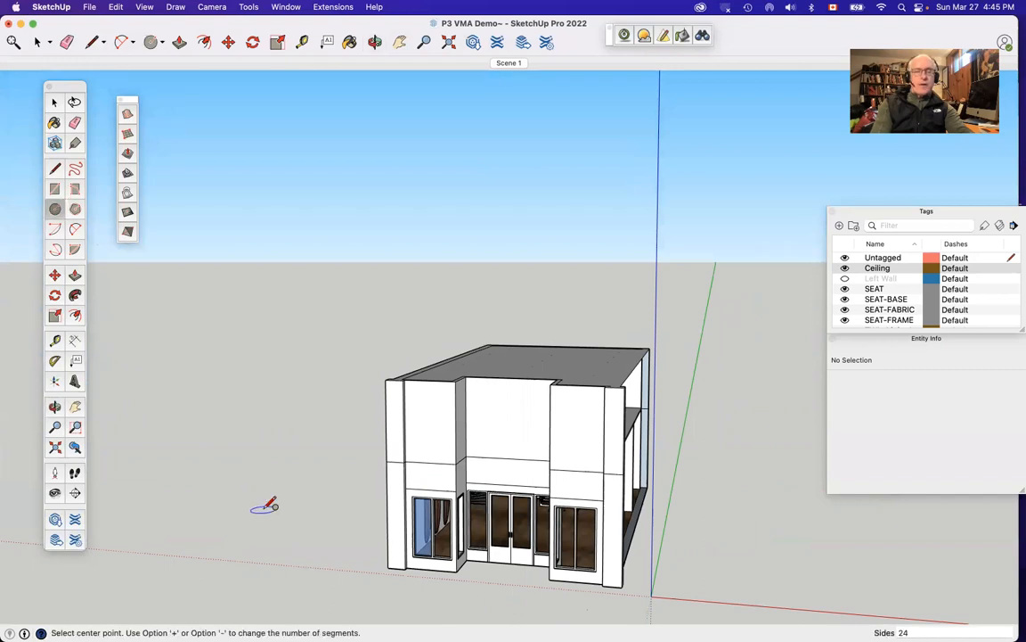
pyautogui.press('o')
pyautogui.moveTo(259, 509); pyautogui.dragTo(349, 559)
pyautogui.scroll(5, 349, 558)
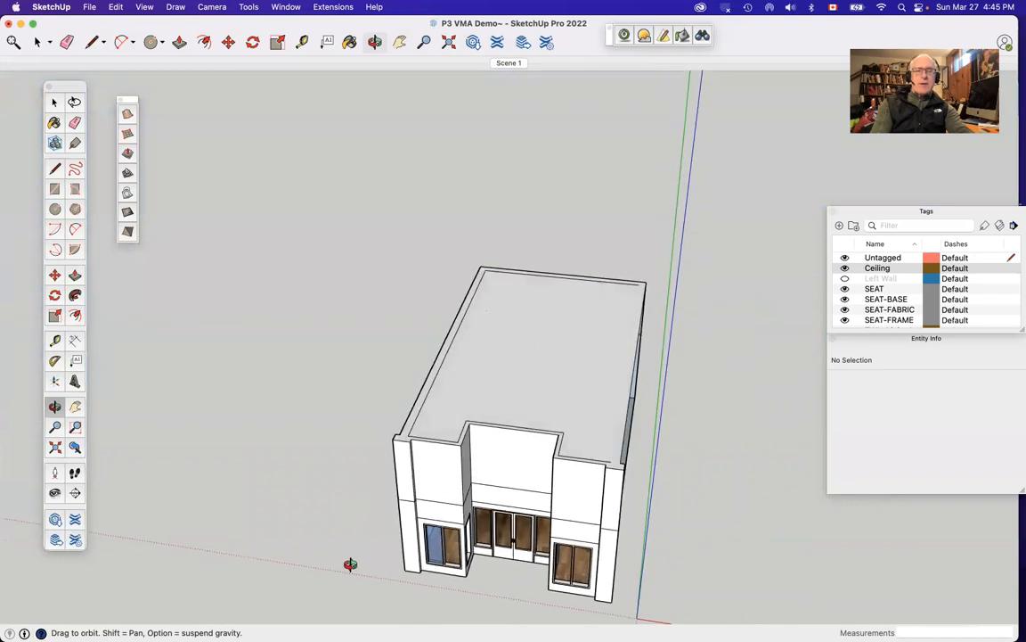
pyautogui.scroll(-6, 351, 564)
pyautogui.scroll(3, 350, 564)
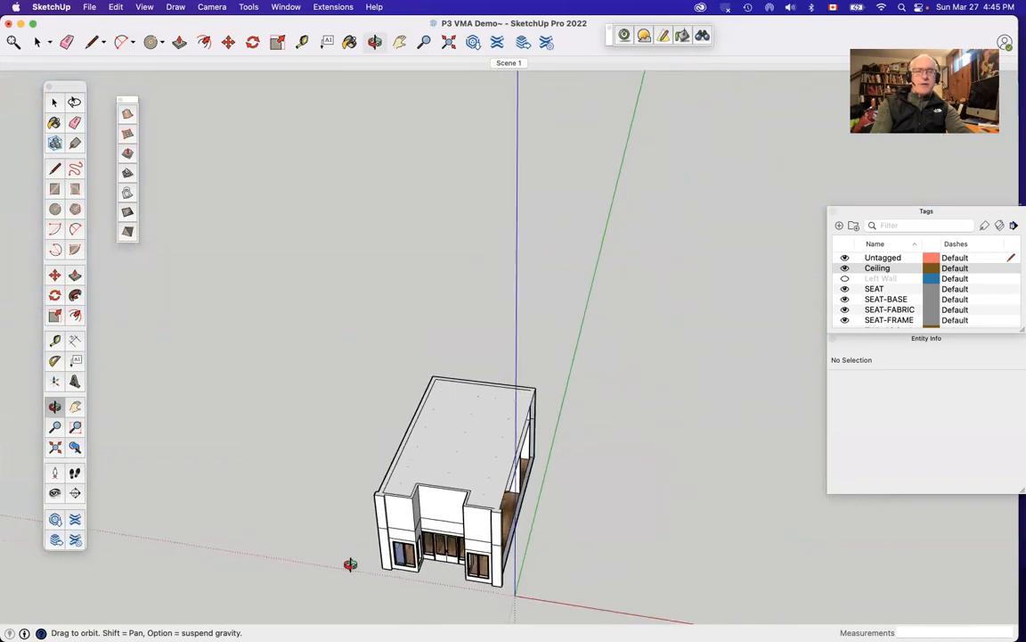
pyautogui.moveTo(350, 564); pyautogui.dragTo(328, 442)
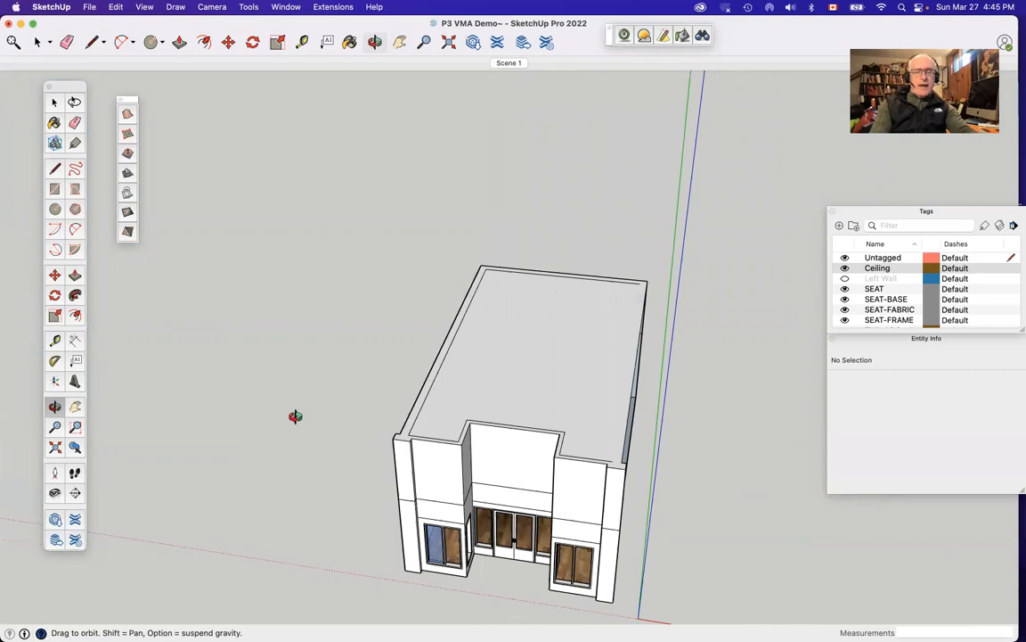
pyautogui.press('c')
pyautogui.click(297, 490)
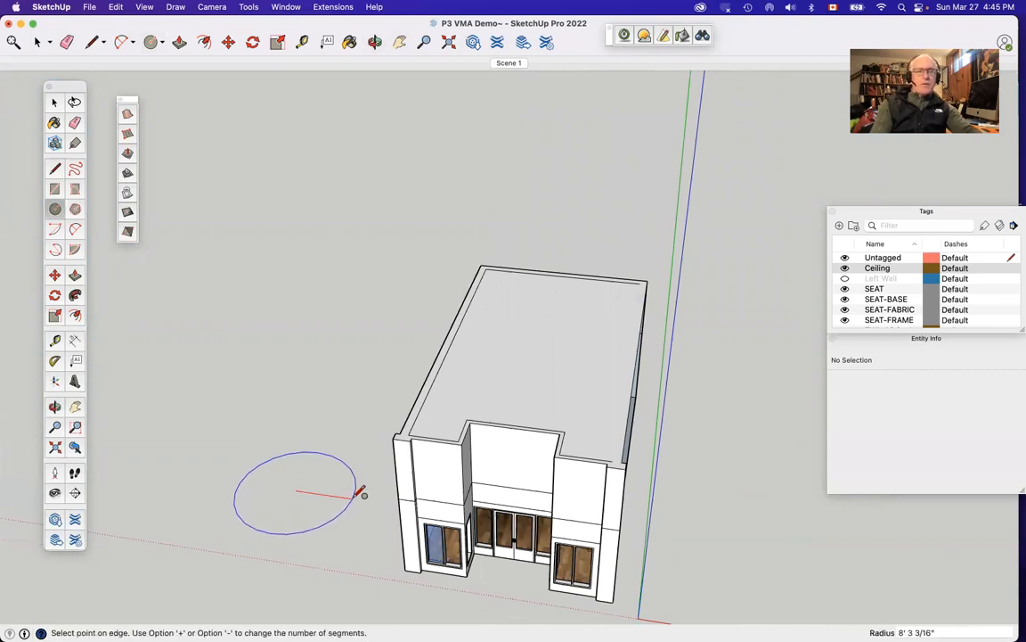
pyautogui.click(360, 493)
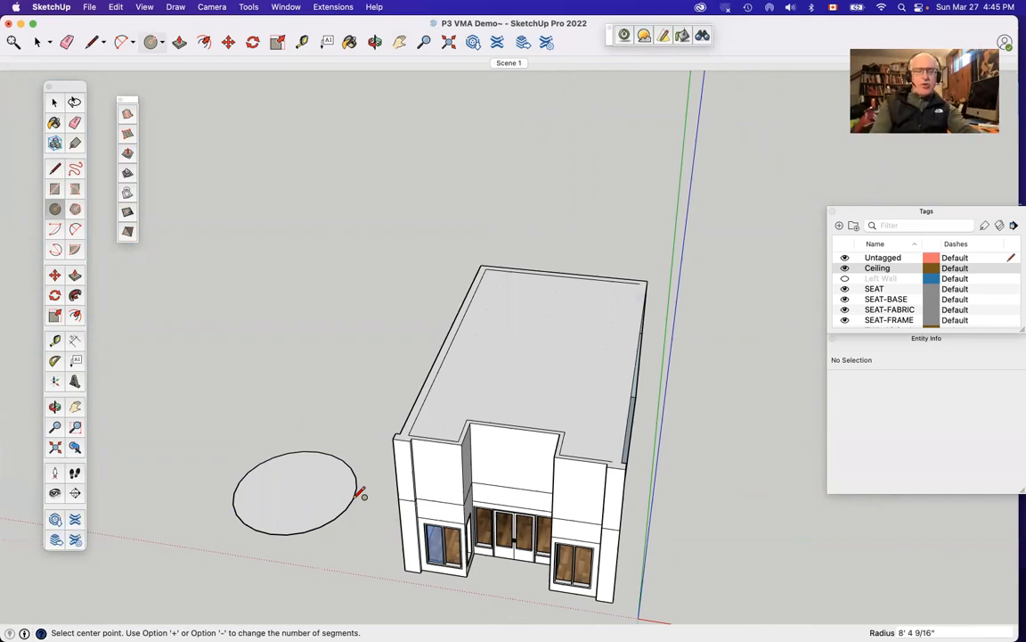
# Flatten the circle and its face into an ellipse by scaling along the green axis by about 0.58 and again by about 0.74.
pyautogui.press('s')
pyautogui.press('space')
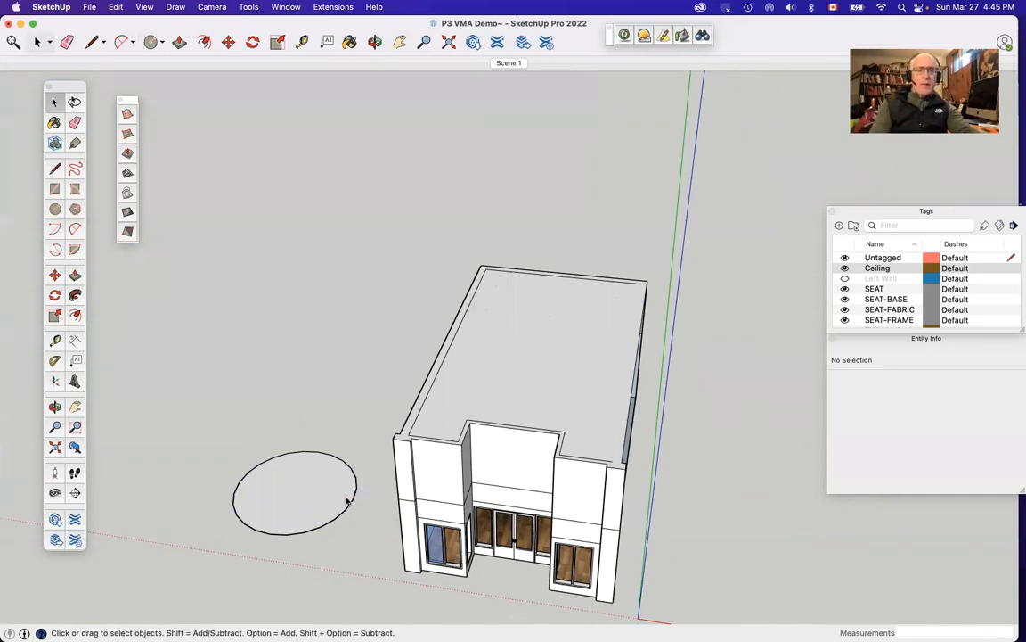
pyautogui.doubleClick(332, 497)
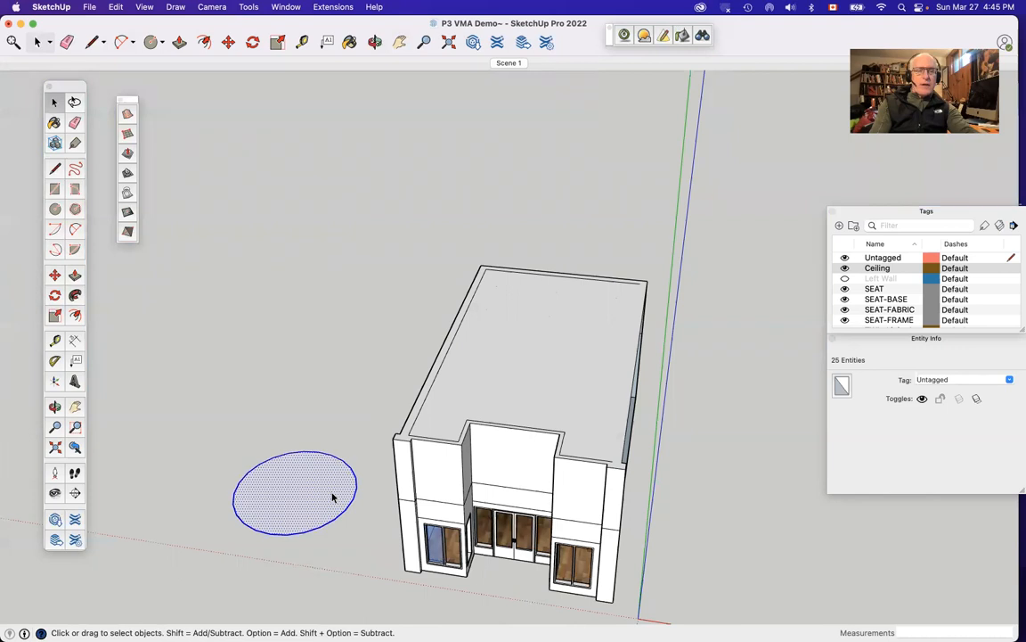
pyautogui.scroll(3, 332, 498)
pyautogui.press('s')
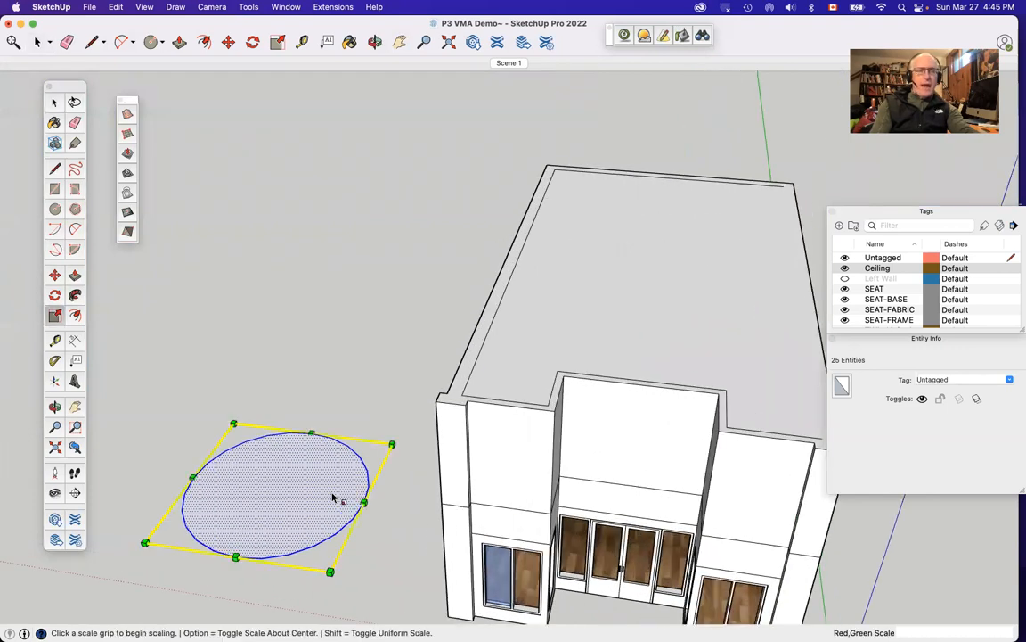
pyautogui.click(312, 432)
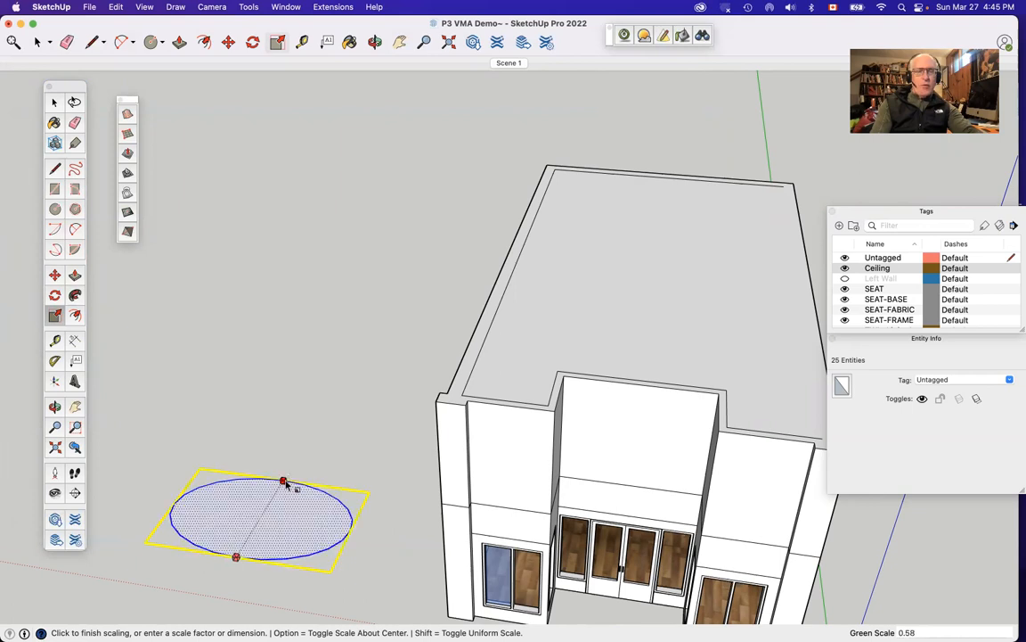
pyautogui.click(283, 482)
pyautogui.click(283, 482)
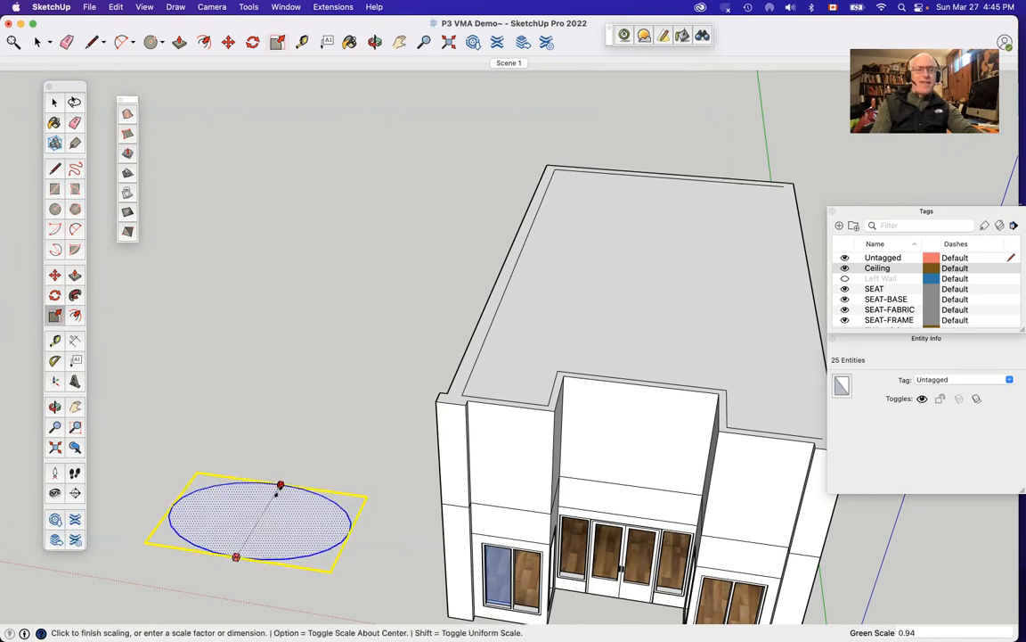
pyautogui.click(276, 505)
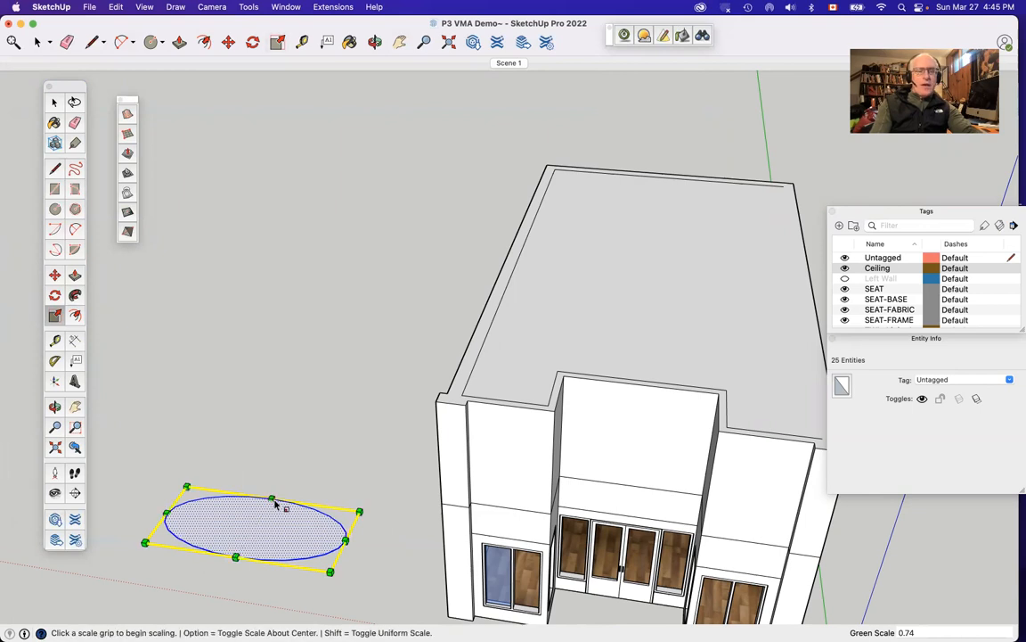
# Offset the ellipse's edge inward by about 8" to form a rim.
pyautogui.scroll(4, 276, 504)
pyautogui.scroll(-2, 220, 586)
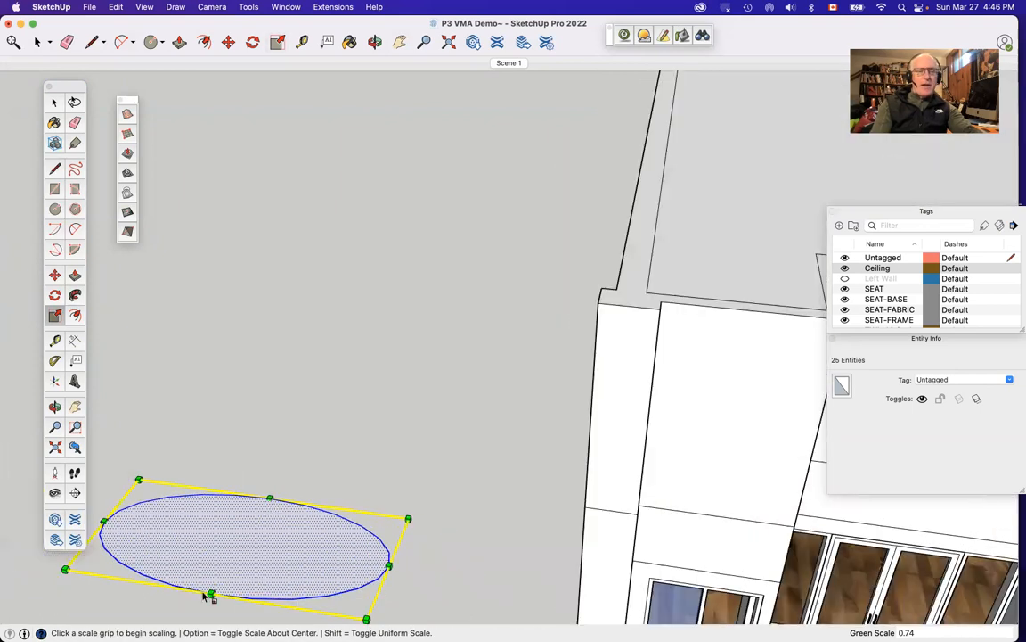
pyautogui.scroll(5, 205, 596)
pyautogui.press('space')
pyautogui.press('f')
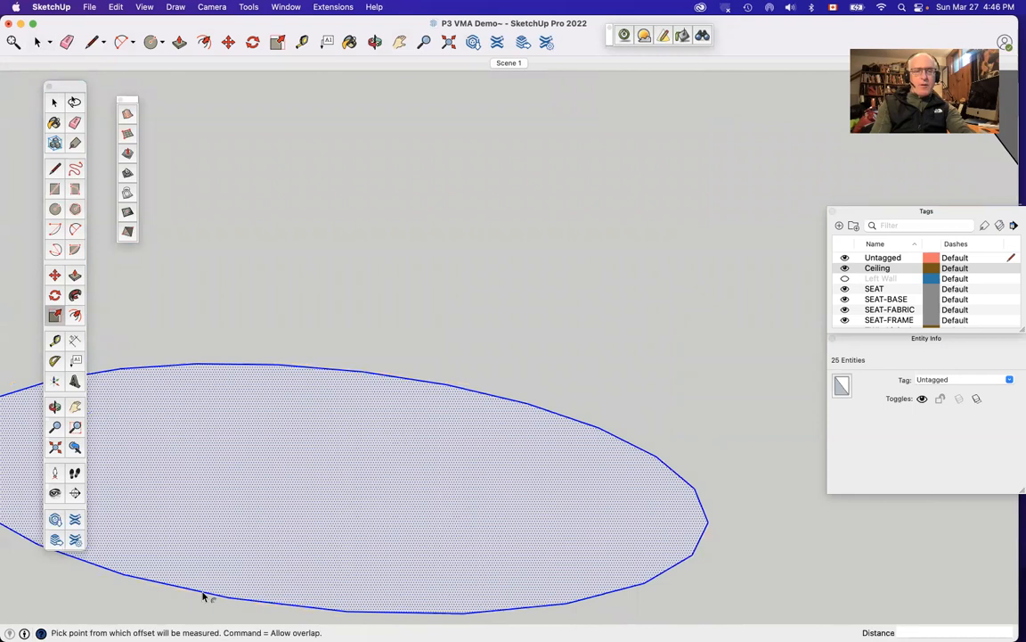
pyautogui.click(428, 424)
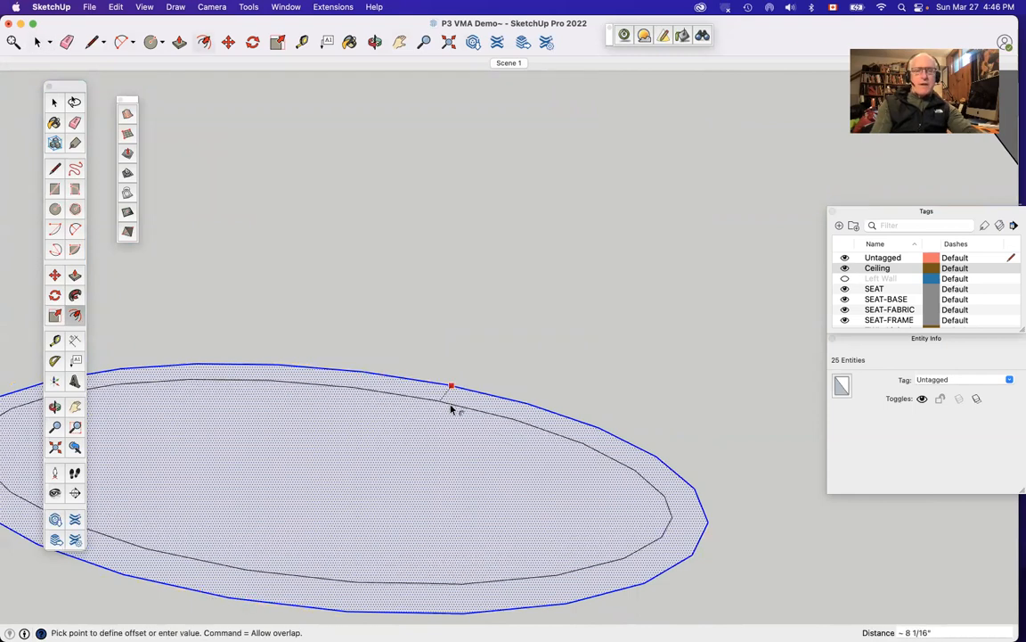
pyautogui.click(451, 405)
# Raise the rim face between the two ellipses by 3" with Push/Pull.
pyautogui.press('p')
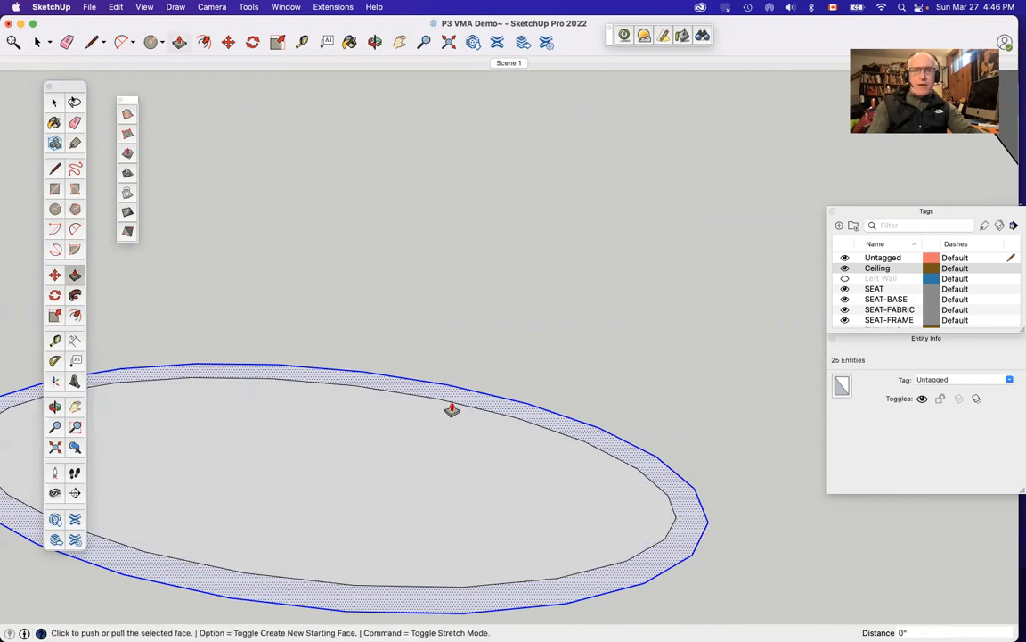
pyautogui.click(491, 408)
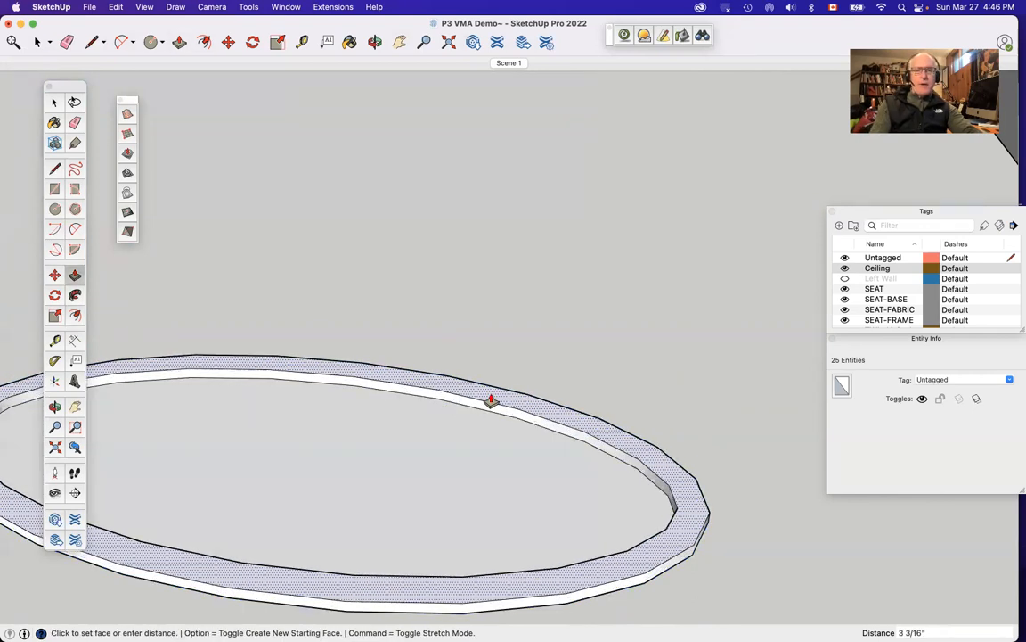
pyautogui.click(491, 397)
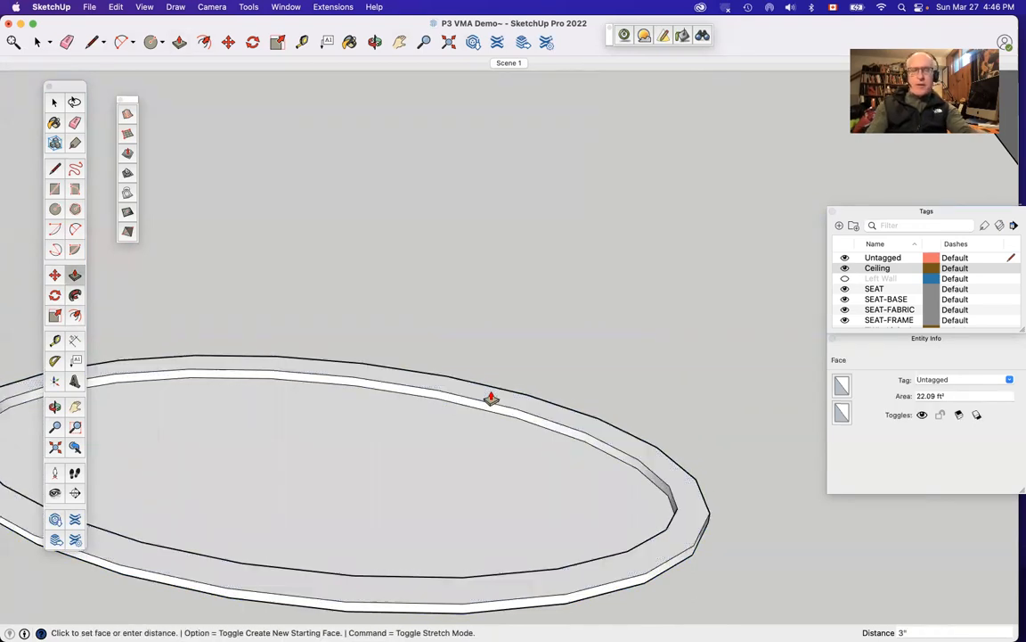
pyautogui.press('space')
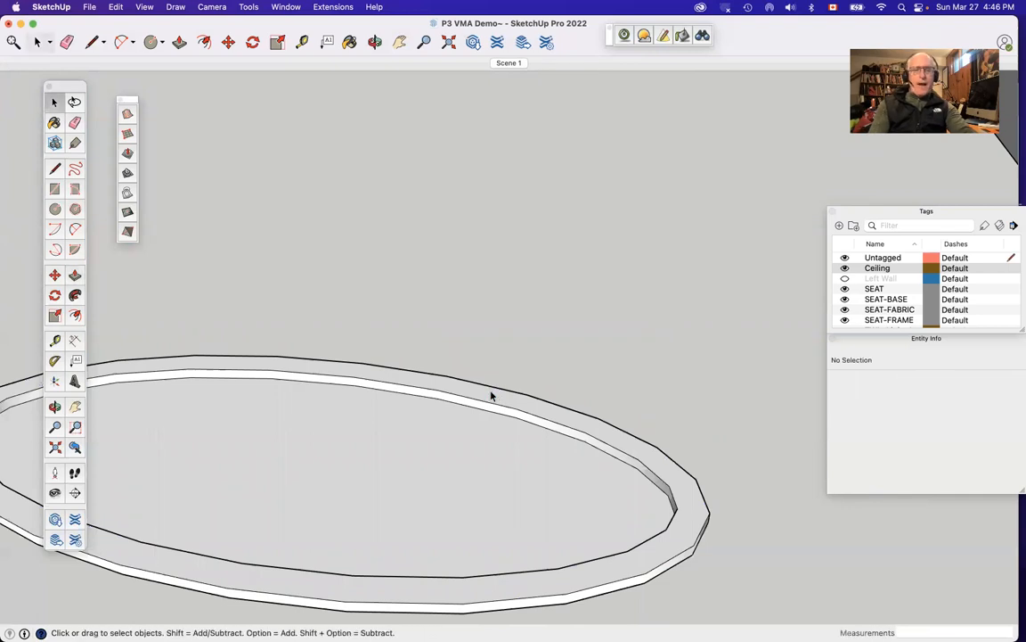
# Scale the recessed inner face and its edges uniformly about the center to 0.89, giving the rim a sloped inner side.
pyautogui.doubleClick(462, 451)
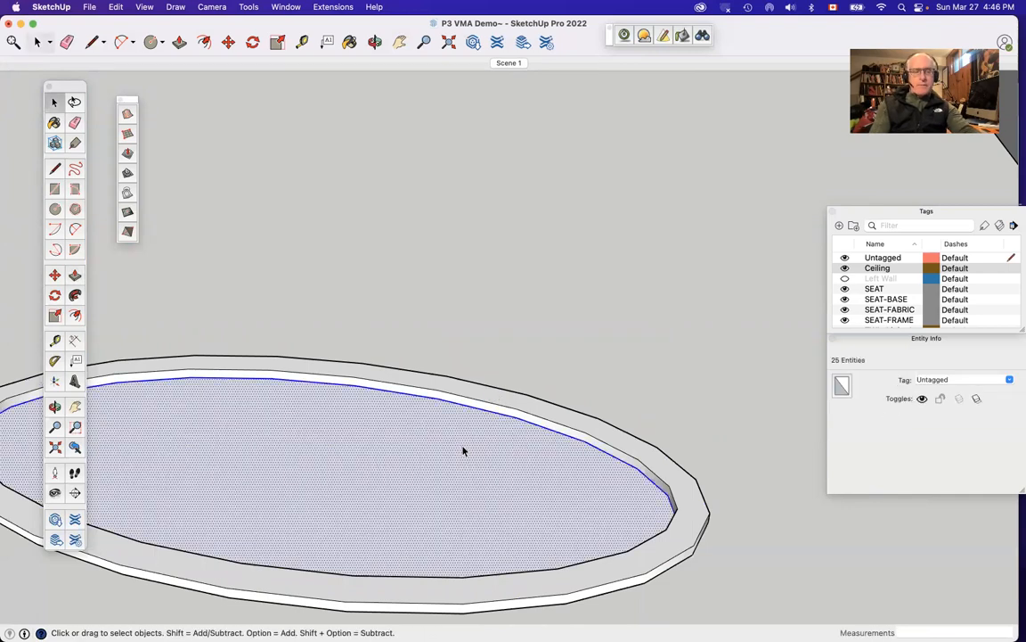
pyautogui.press('s')
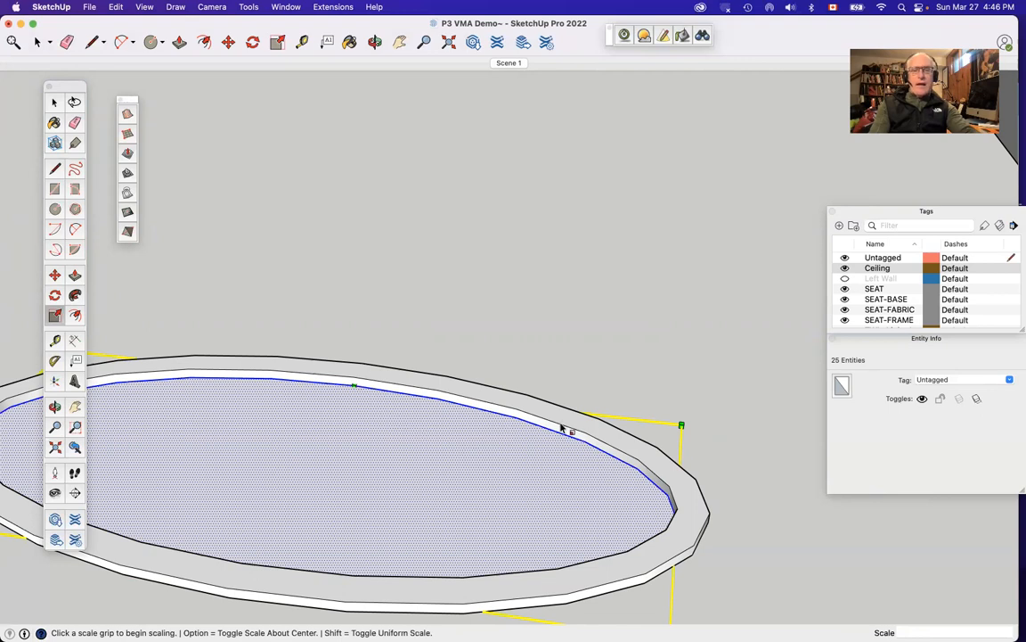
pyautogui.press('alt')
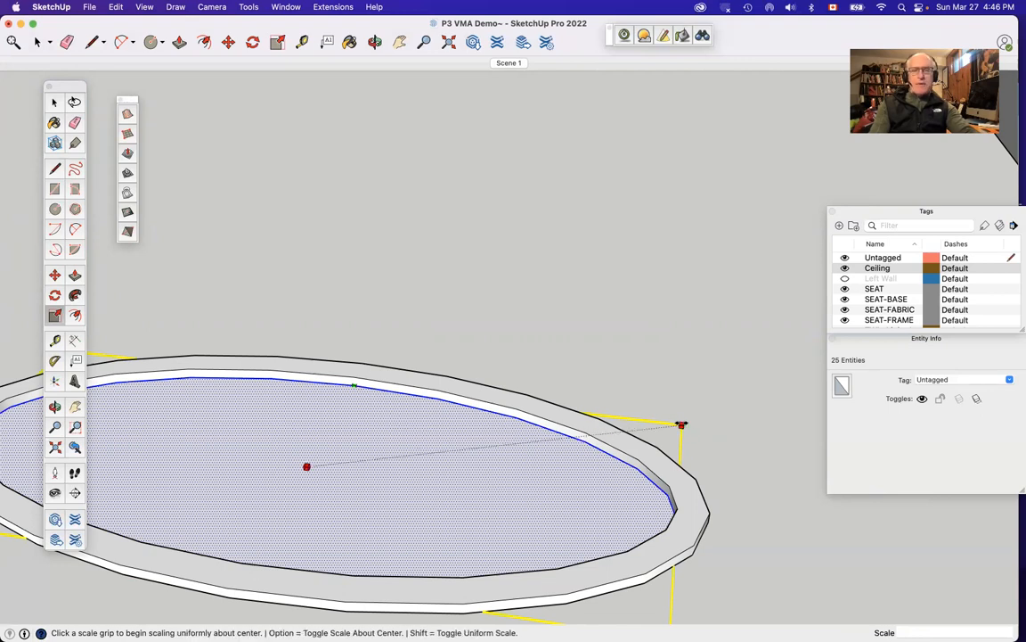
pyautogui.click(681, 425)
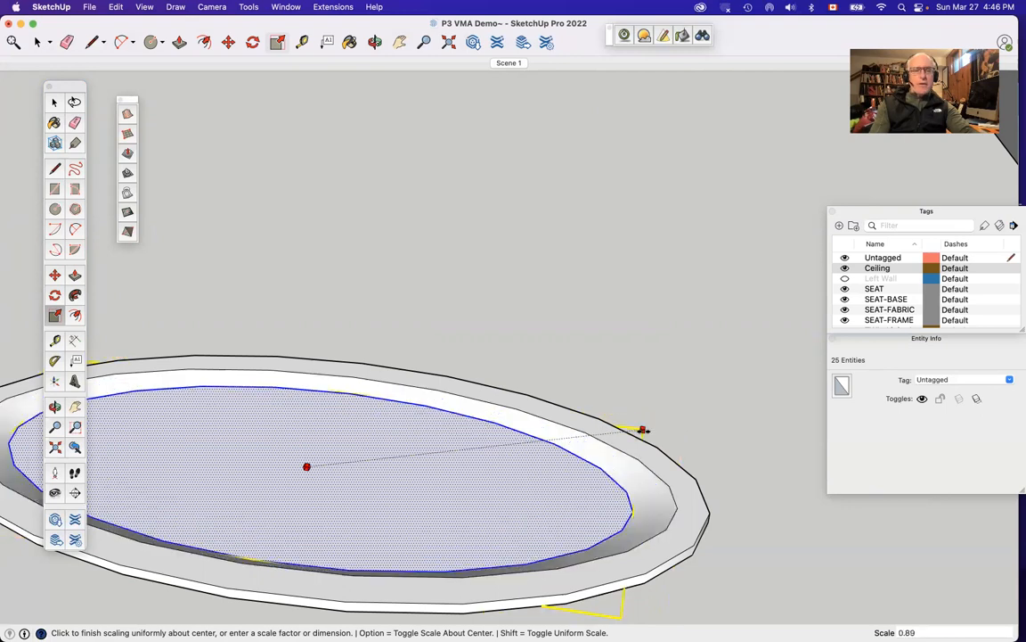
pyautogui.click(643, 429)
pyautogui.press('space')
pyautogui.click(639, 402)
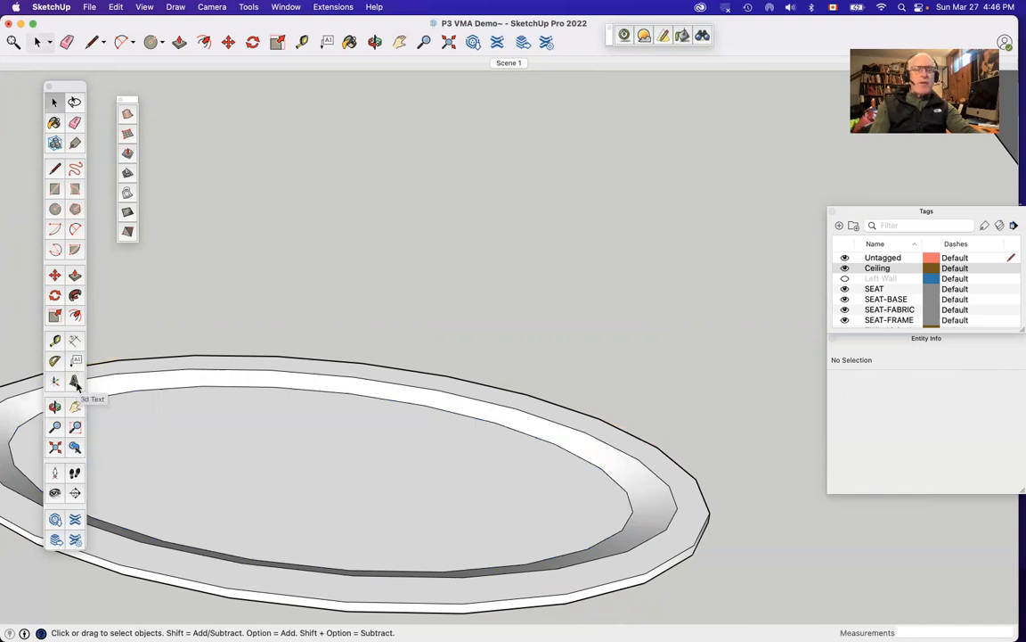
# Start a 3D text object for the oval sign and enter the text "Cowabunga".
pyautogui.press('o')
pyautogui.moveTo(253, 429); pyautogui.dragTo(271, 559)
pyautogui.scroll(-5, 272, 560)
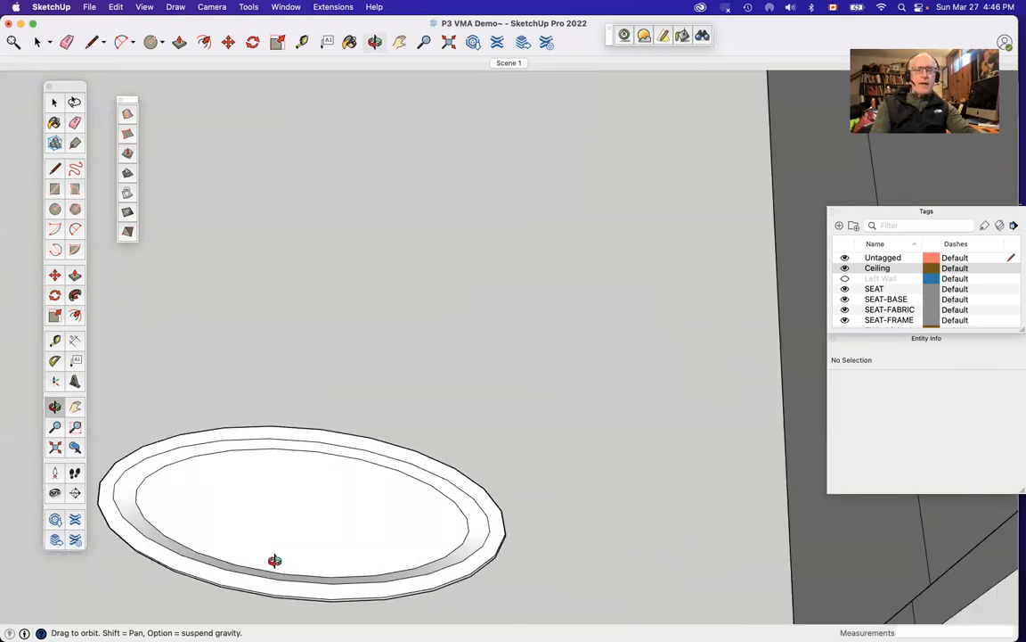
pyautogui.scroll(4, 219, 580)
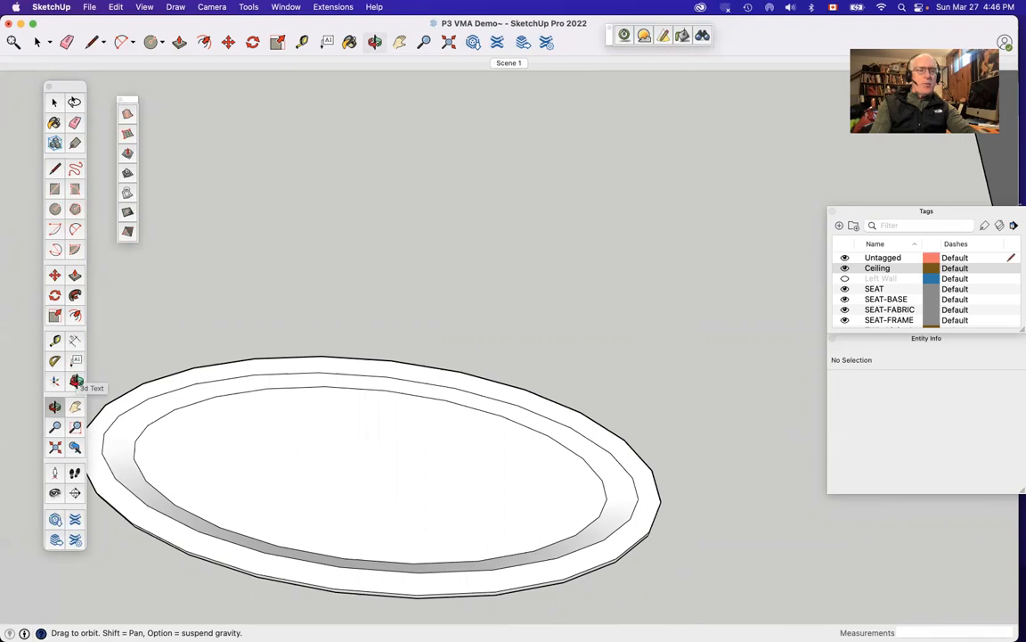
pyautogui.click(77, 381)
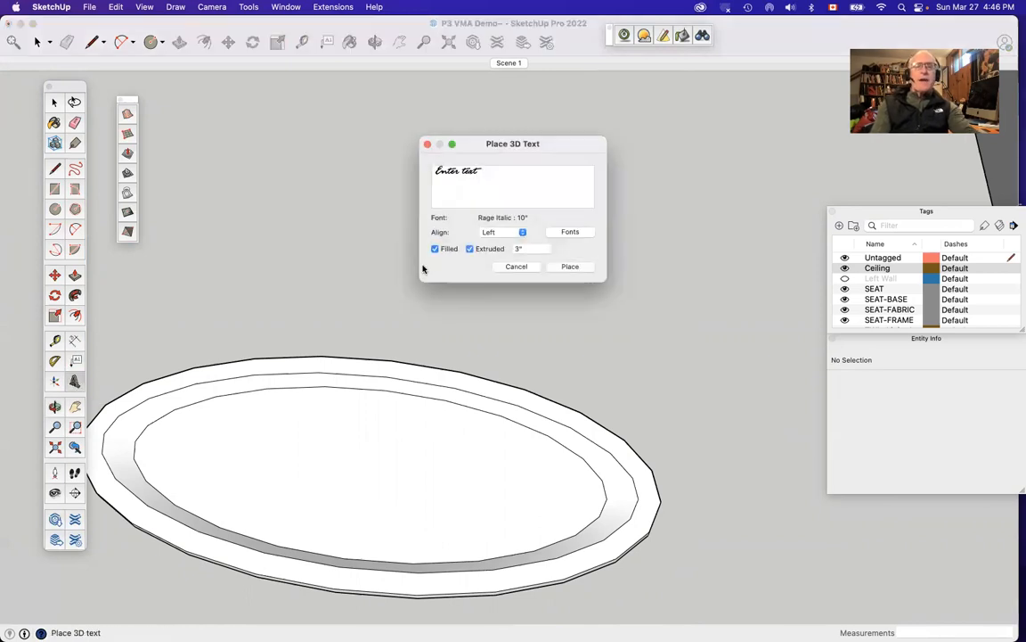
pyautogui.moveTo(497, 173); pyautogui.dragTo(418, 175)
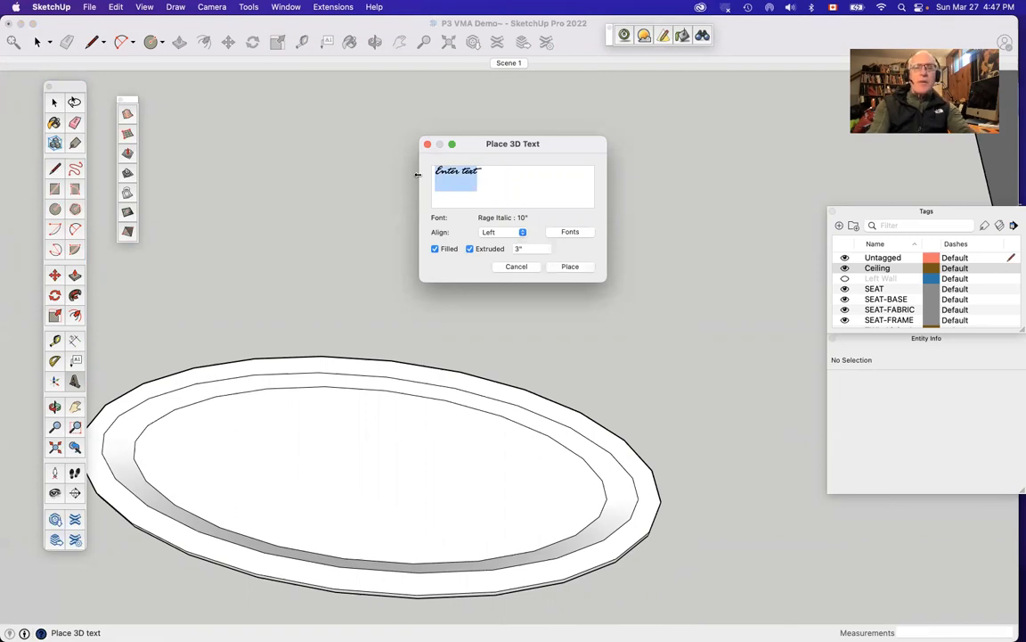
pyautogui.write('ga')
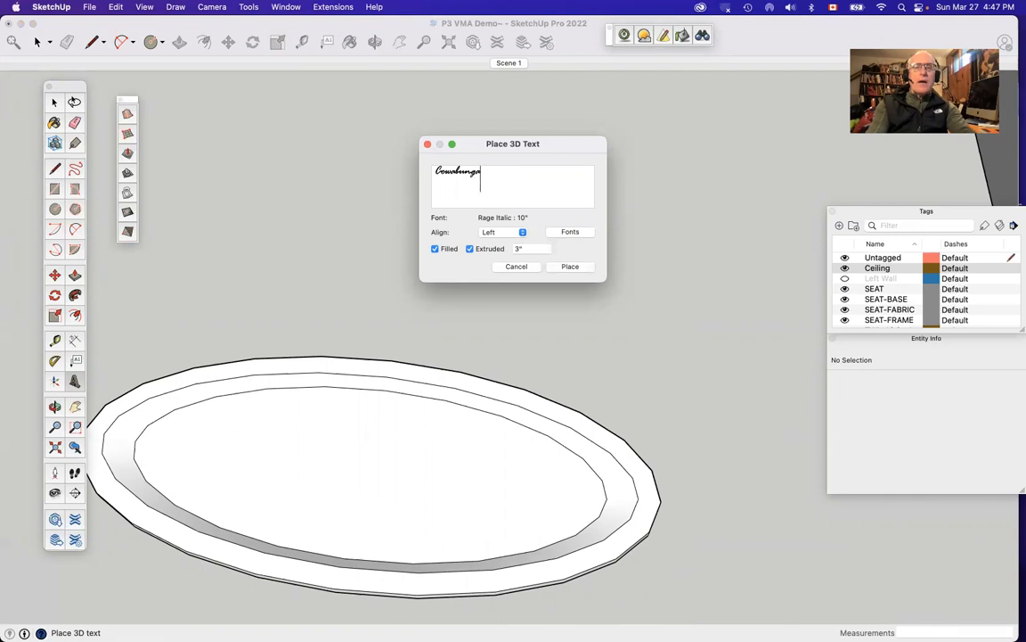
# Select the "Cowabunga" text and browse the font families available for it.
pyautogui.moveTo(414, 168); pyautogui.dragTo(499, 178)
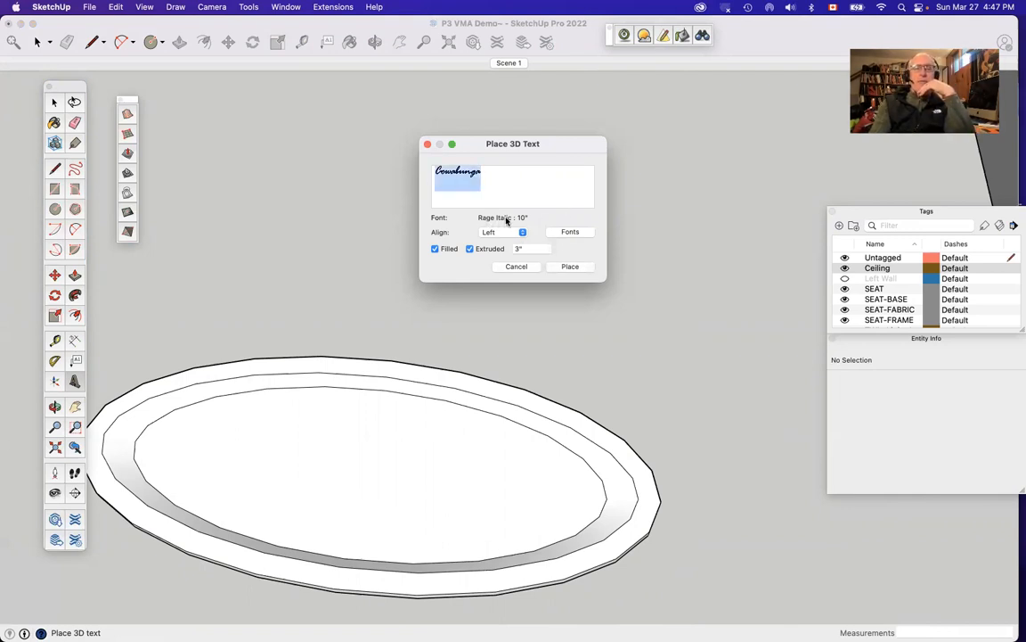
pyautogui.click(569, 232)
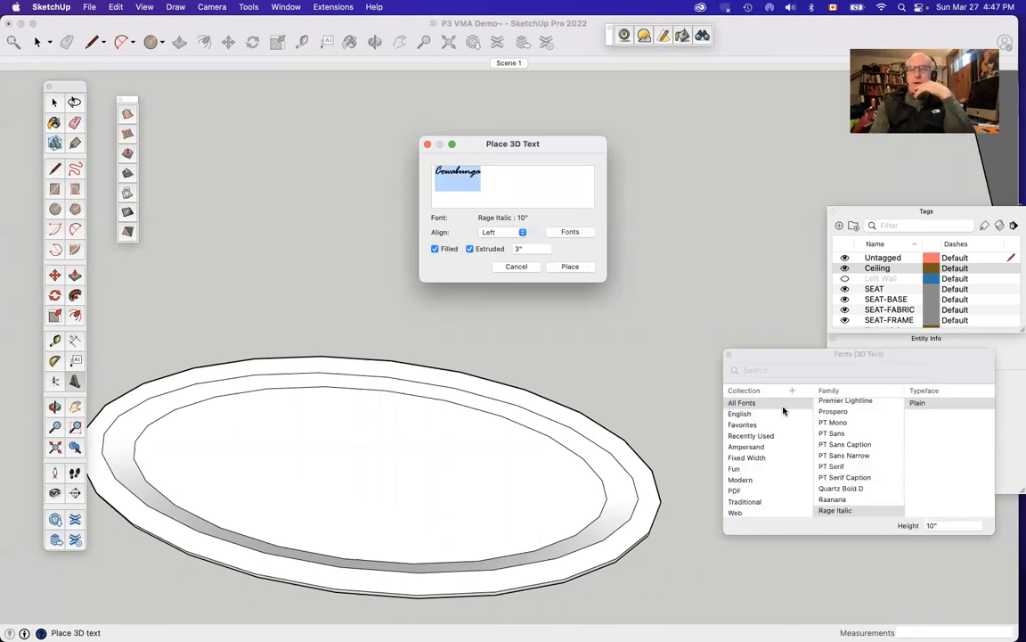
pyautogui.scroll(-3, 861, 459)
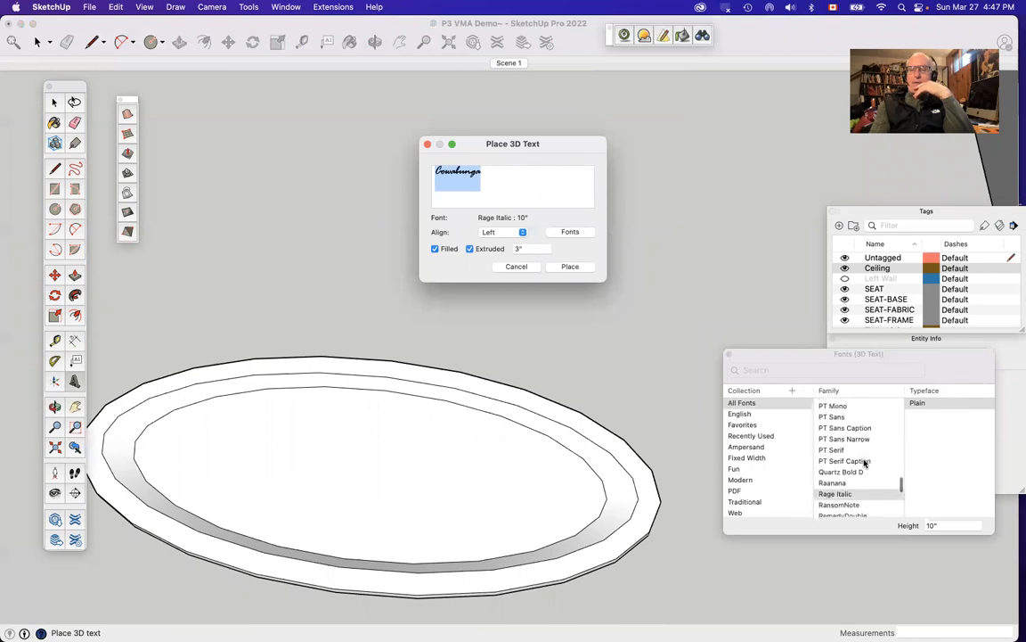
pyautogui.scroll(-3, 863, 461)
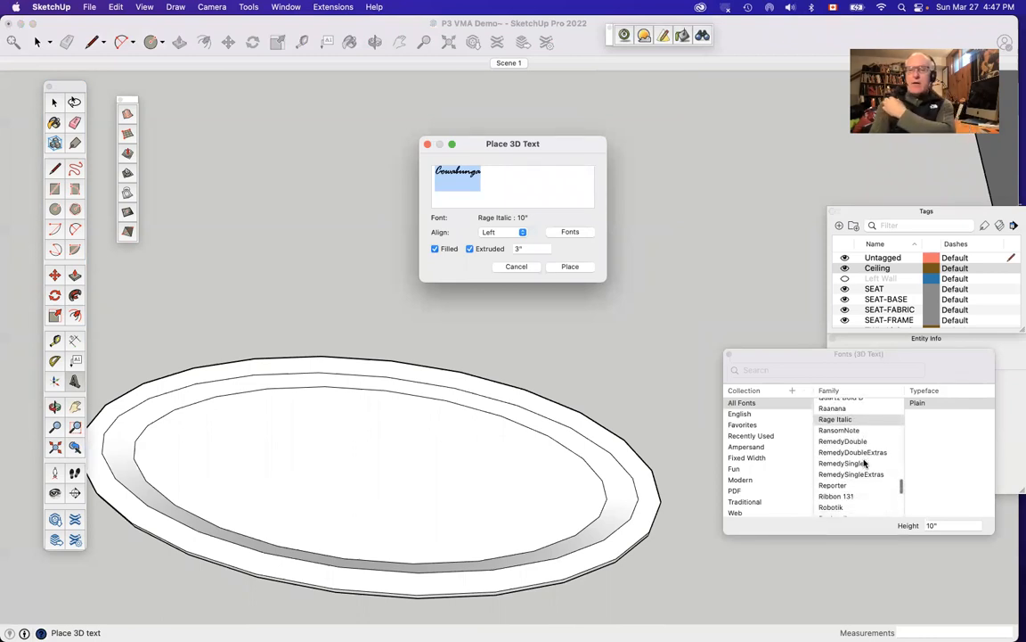
pyautogui.scroll(-3, 863, 461)
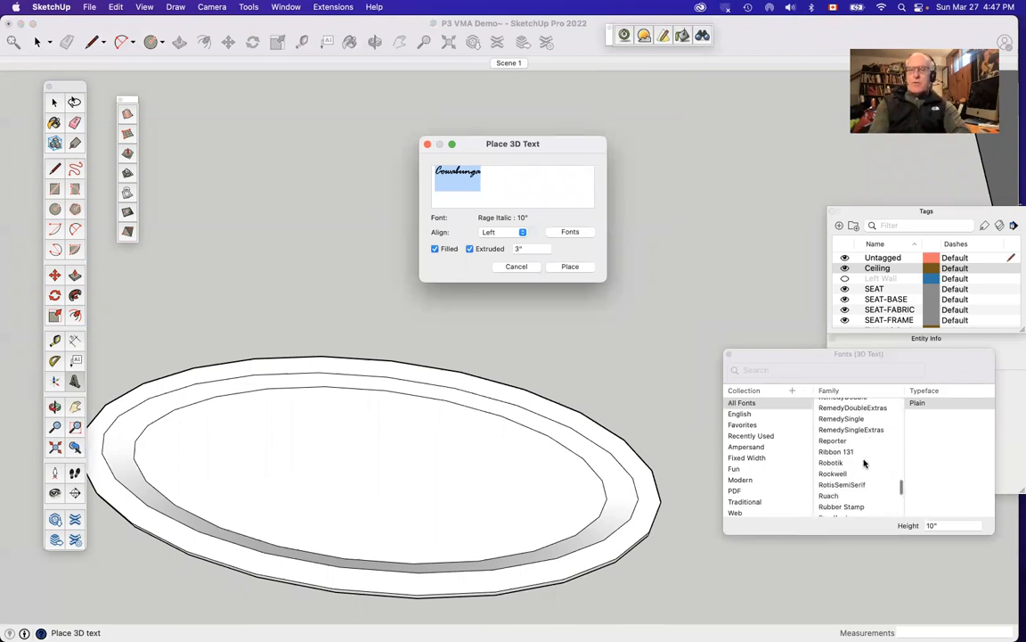
pyautogui.scroll(-1, 863, 461)
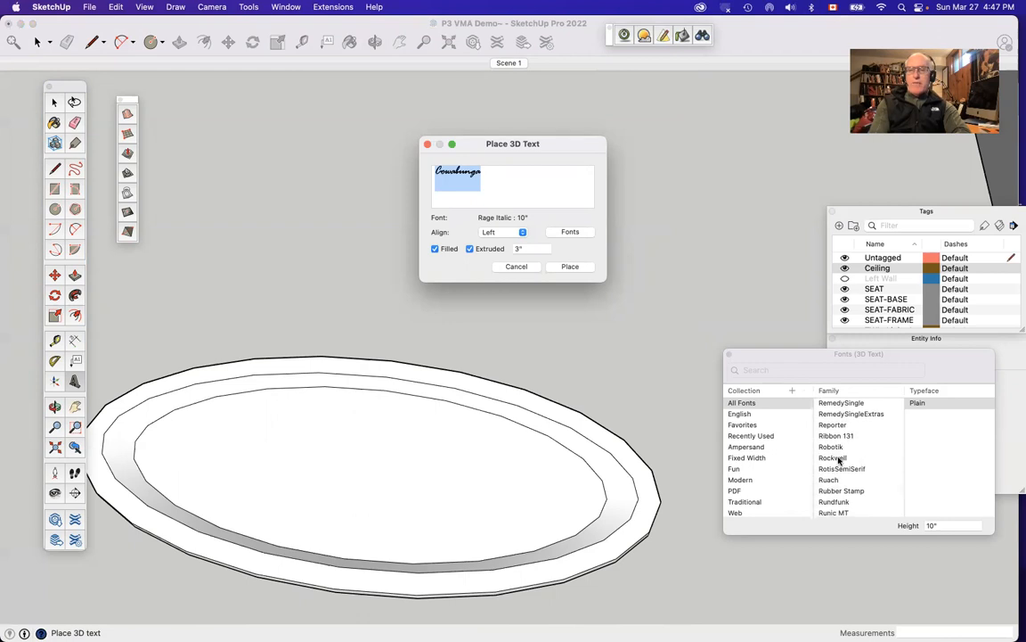
# Try the Rockwell, Ruach and Serpentine fonts on the "Cowabunga" text.
pyautogui.click(834, 458)
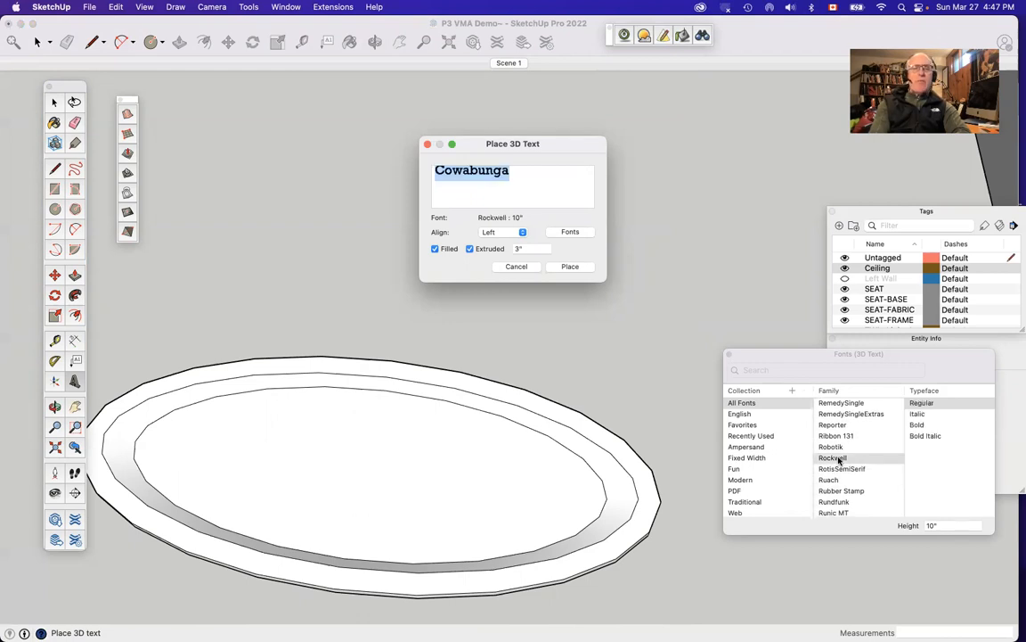
pyautogui.scroll(-3, 839, 460)
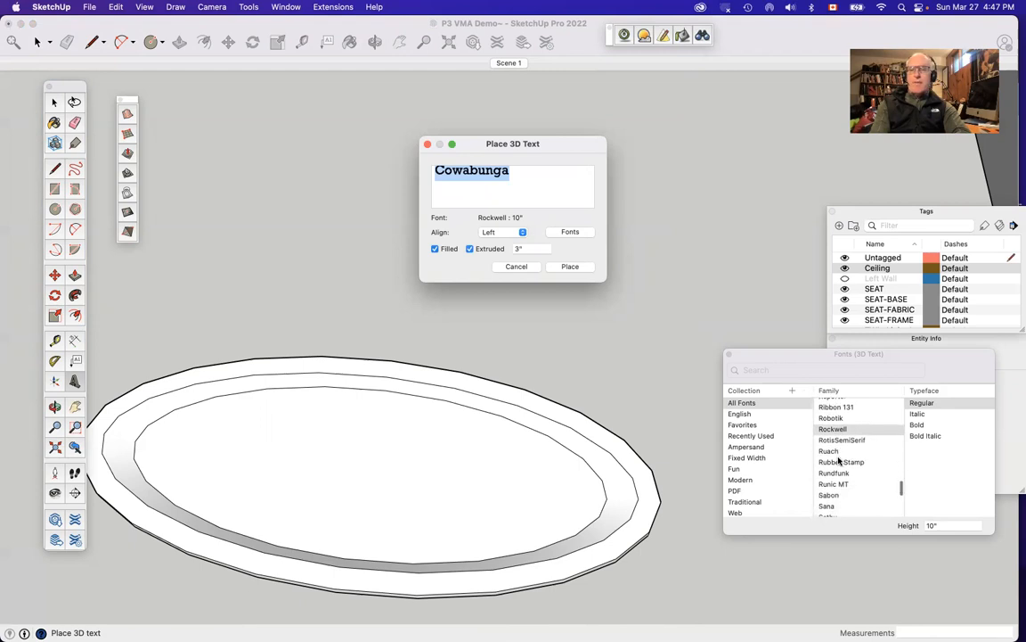
pyautogui.scroll(-2, 838, 460)
pyautogui.click(832, 430)
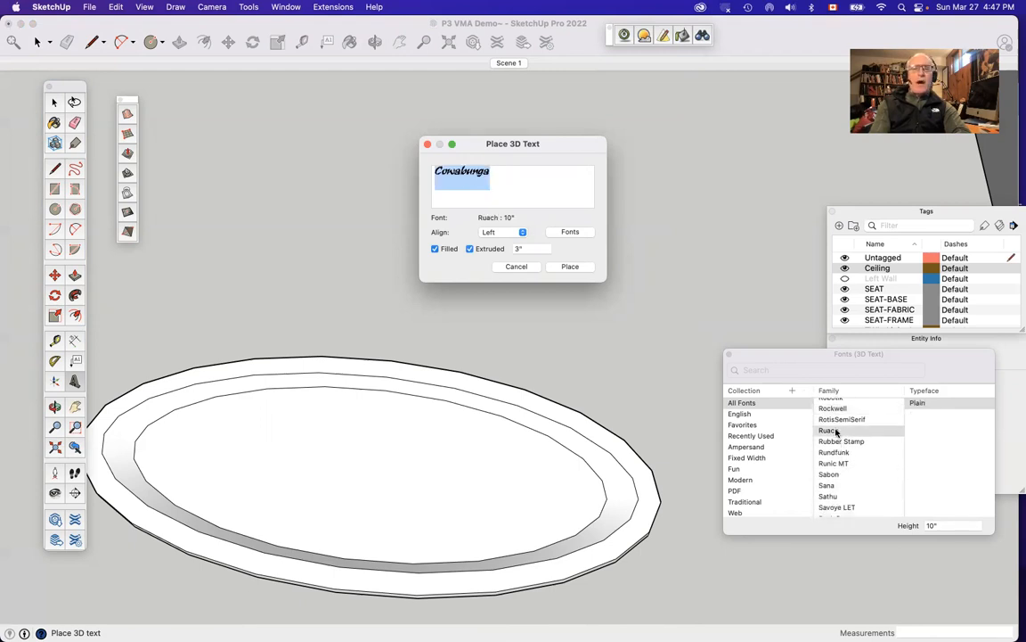
pyautogui.scroll(-3, 835, 432)
pyautogui.scroll(-6, 836, 432)
pyautogui.scroll(-1, 836, 432)
pyautogui.click(837, 419)
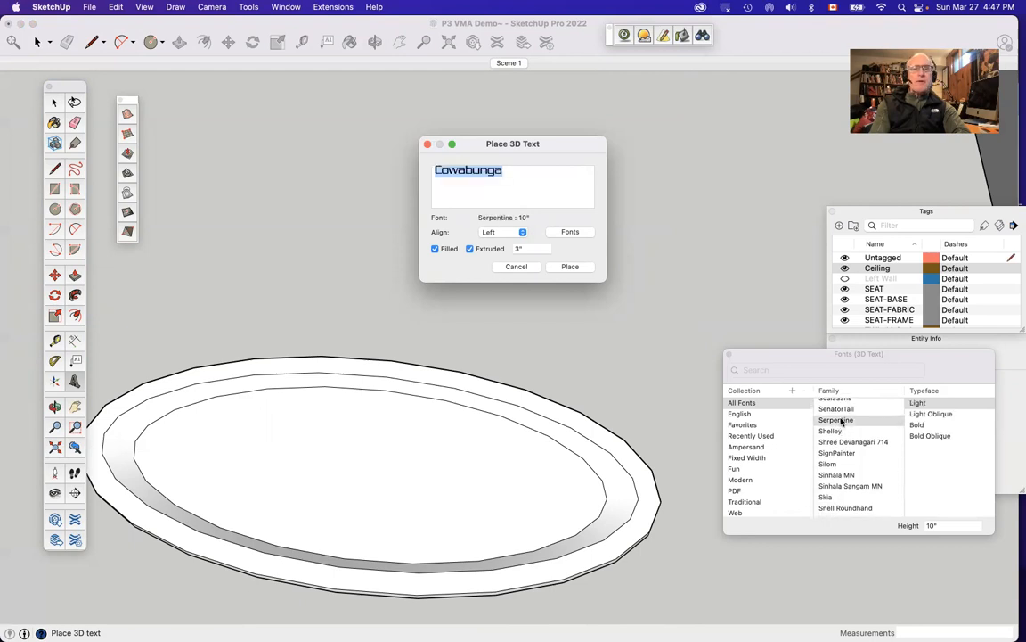
# Set the "Cowabunga" font to Solex BoldItalic and place the 3D text on the oval's recessed inner face.
pyautogui.scroll(-4, 841, 422)
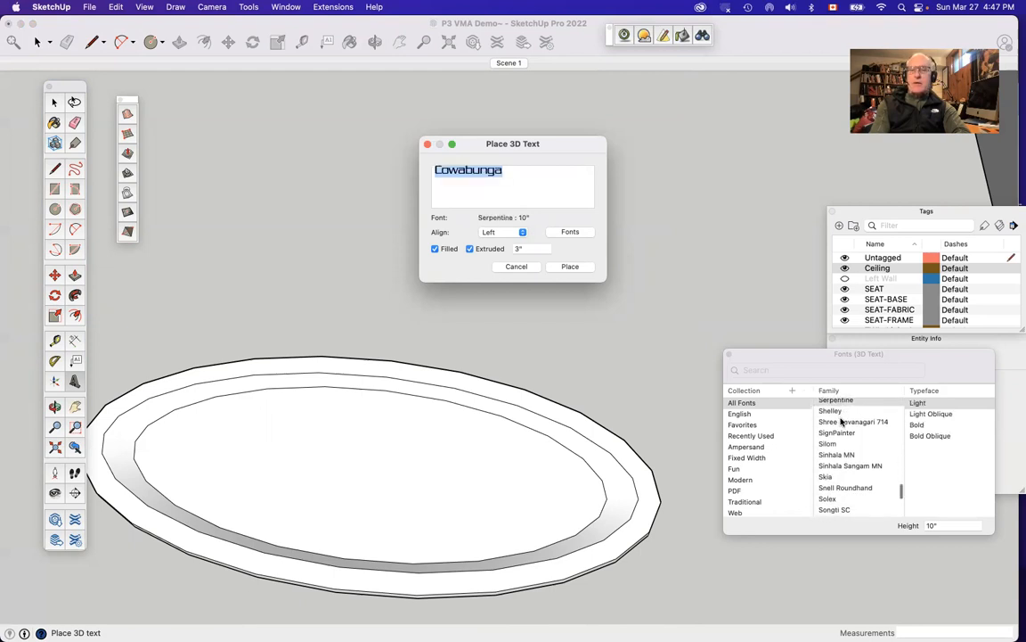
pyautogui.scroll(-1, 840, 422)
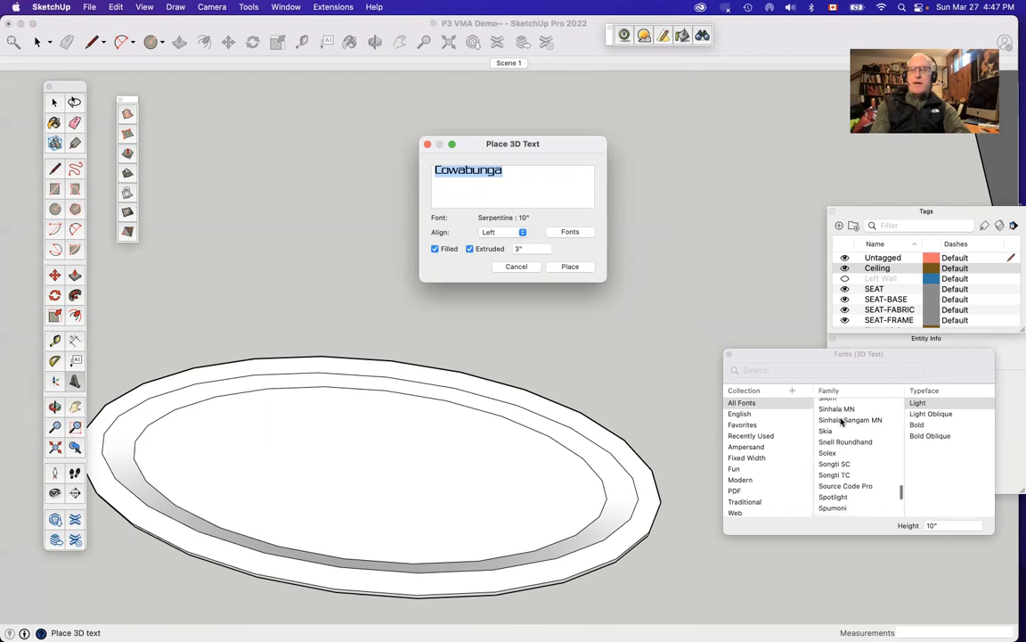
pyautogui.click(829, 453)
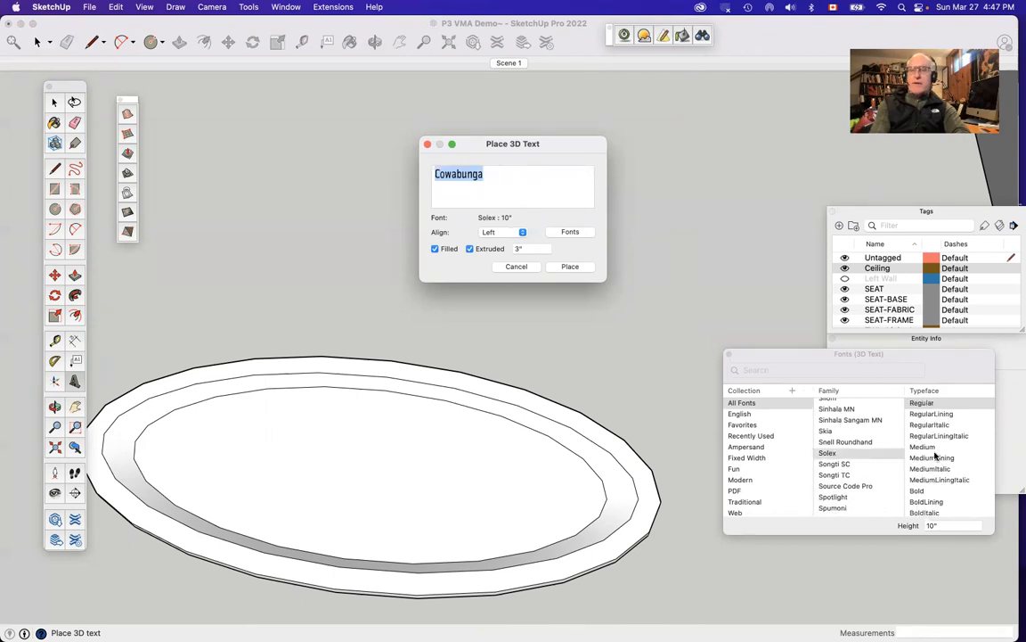
pyautogui.scroll(-3, 956, 458)
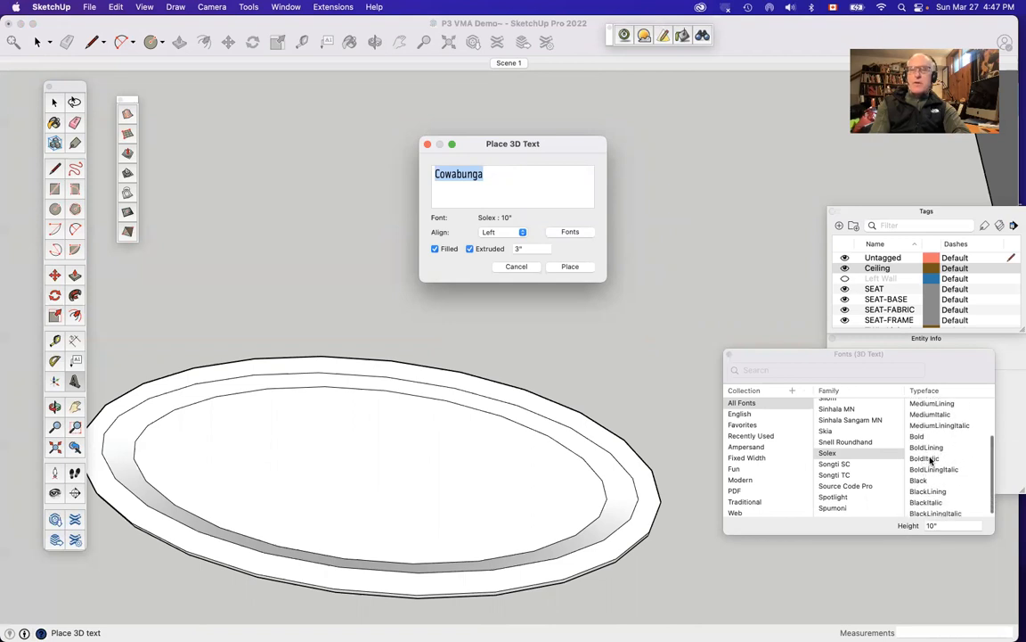
pyautogui.click(930, 459)
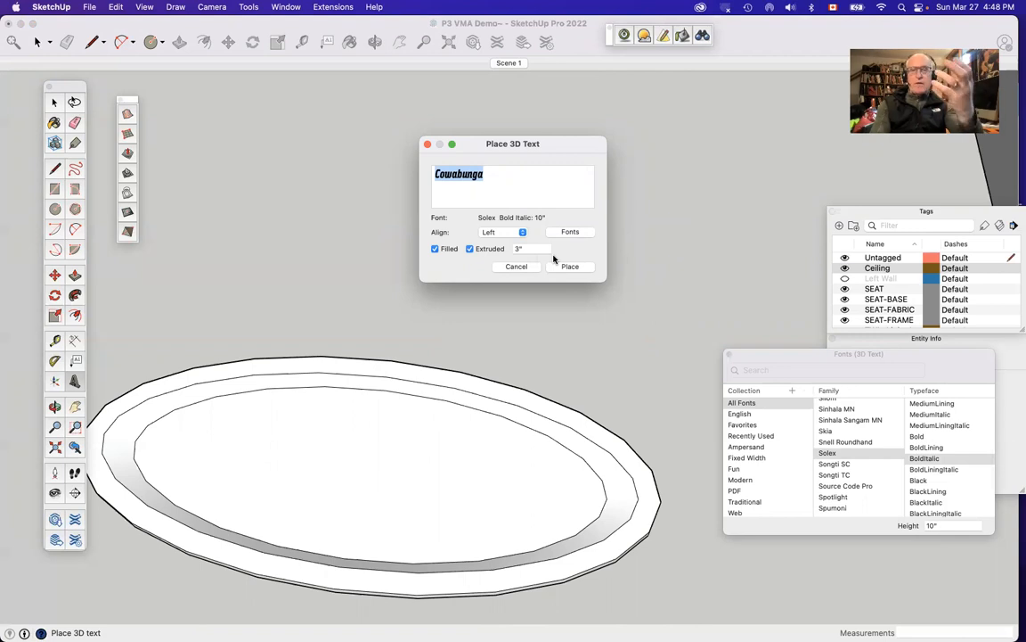
pyautogui.click(570, 267)
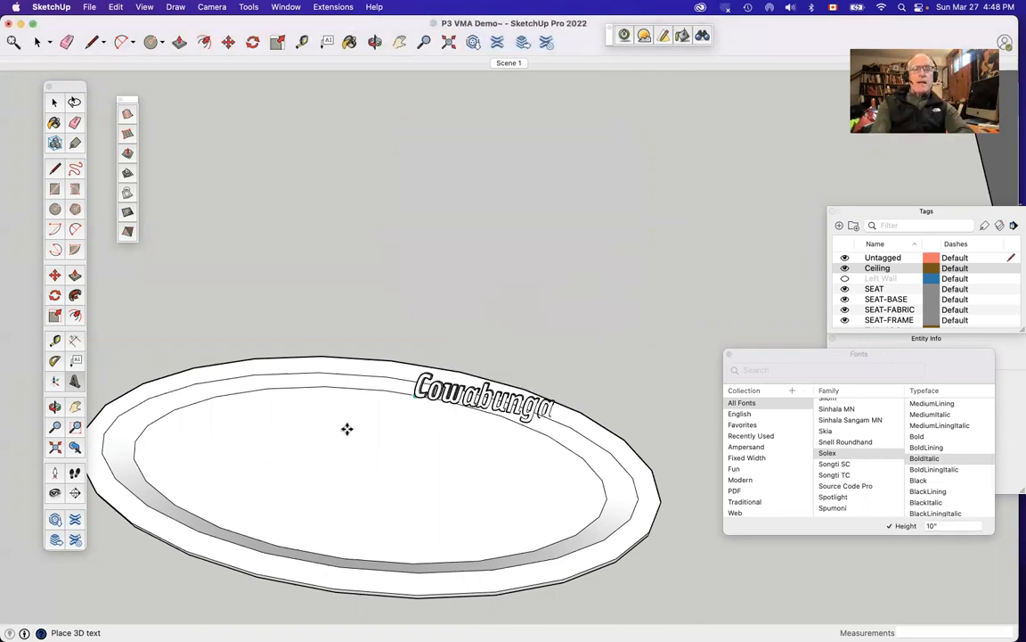
pyautogui.click(187, 467)
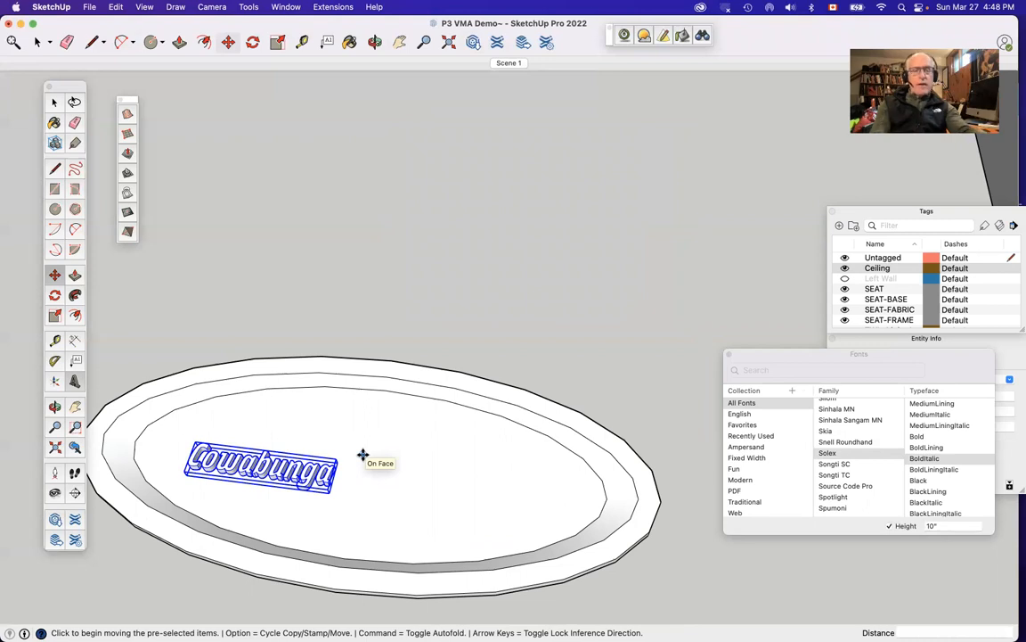
# Scale the lettering uniformly by about 3.12 and by about 1.19 from the opposite corner so it spans the oval.
pyautogui.press('s')
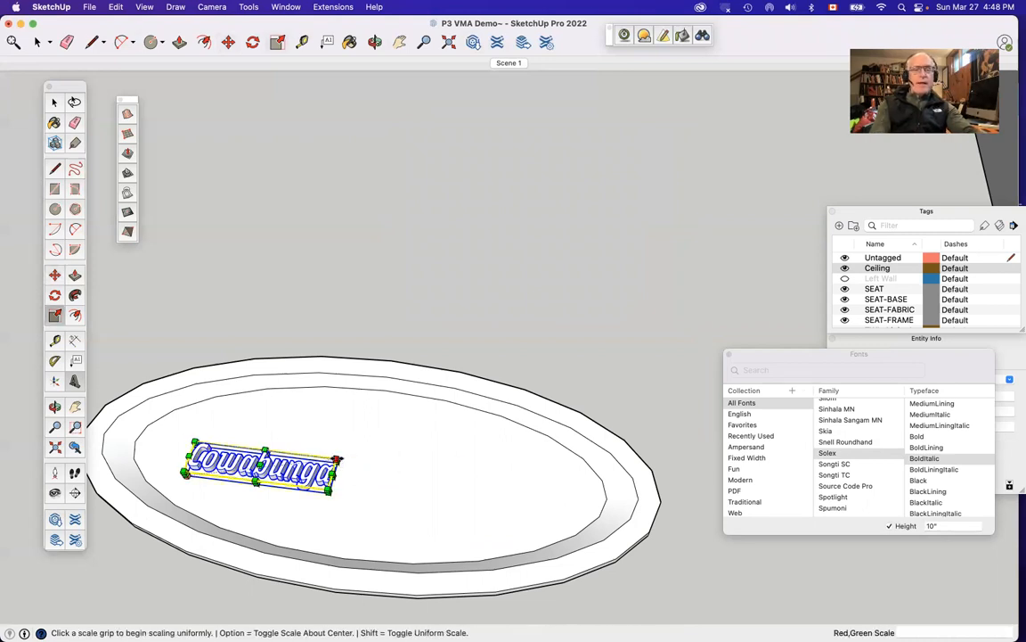
pyautogui.click(337, 461)
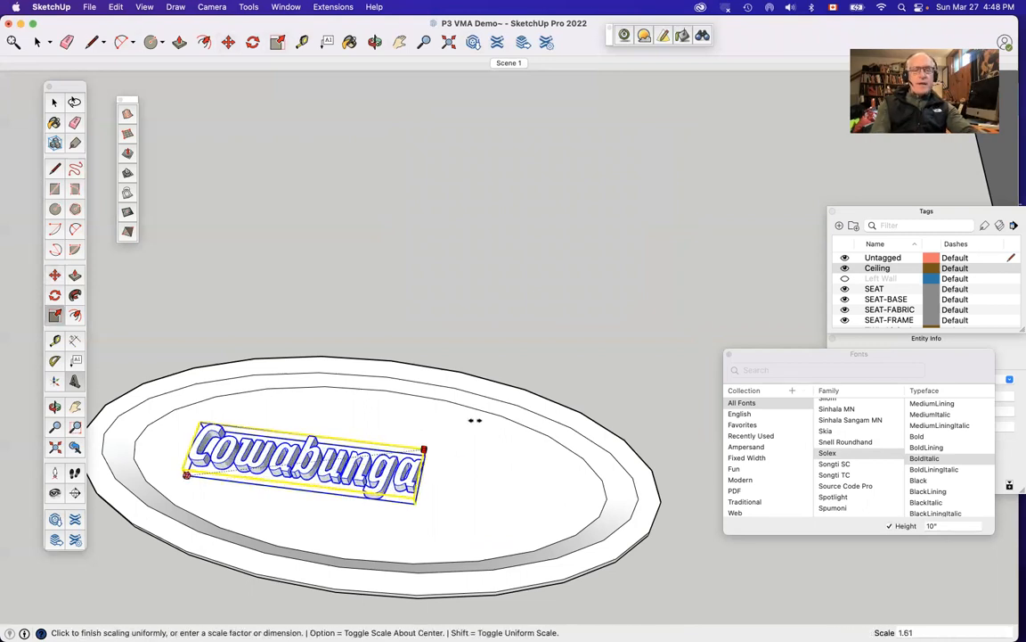
pyautogui.click(647, 391)
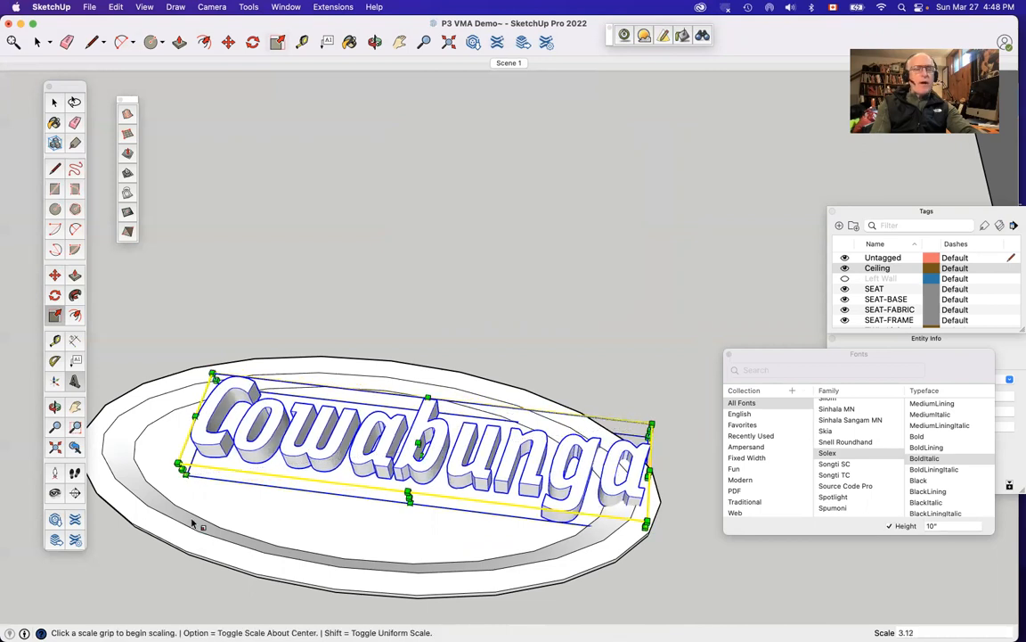
pyautogui.click(179, 466)
pyautogui.click(88, 469)
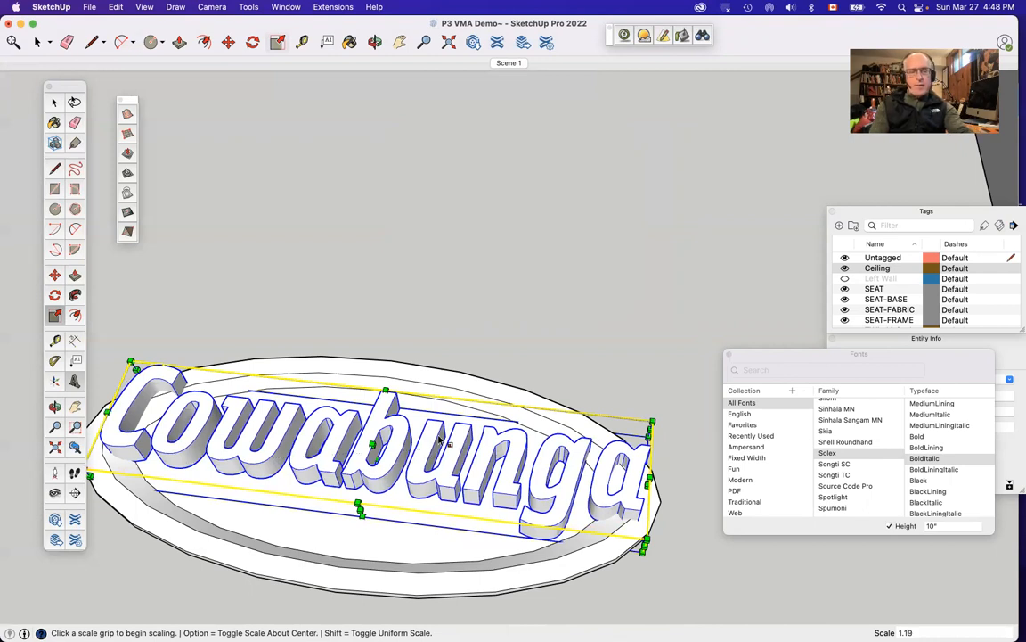
# Rotate the lettering about 11° counter-clockwise around its middle, in the plane of the sign face, and deselect it.
pyautogui.press('q')
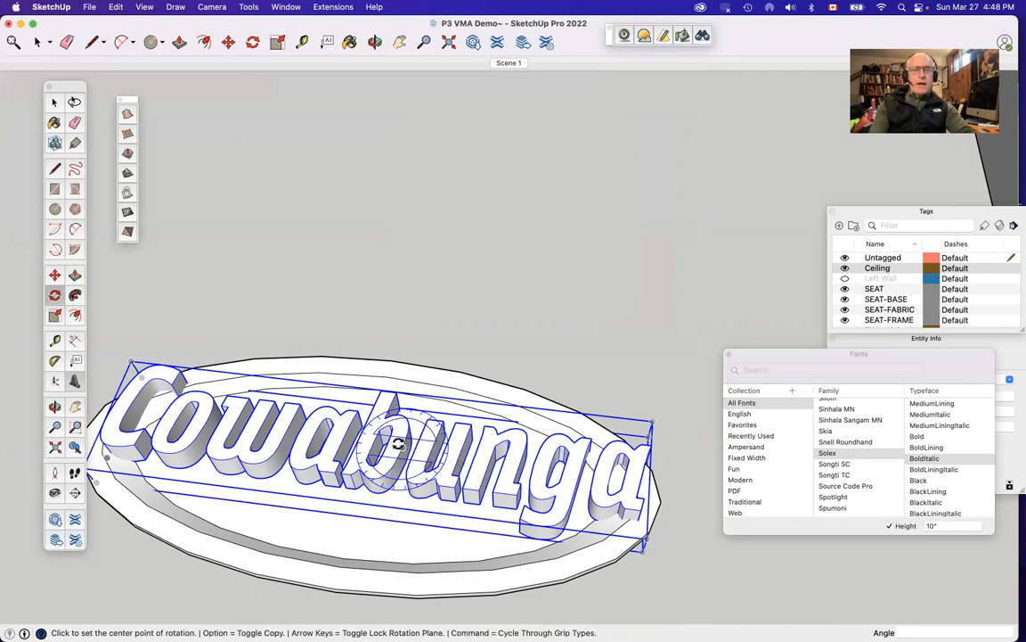
pyautogui.click(399, 444)
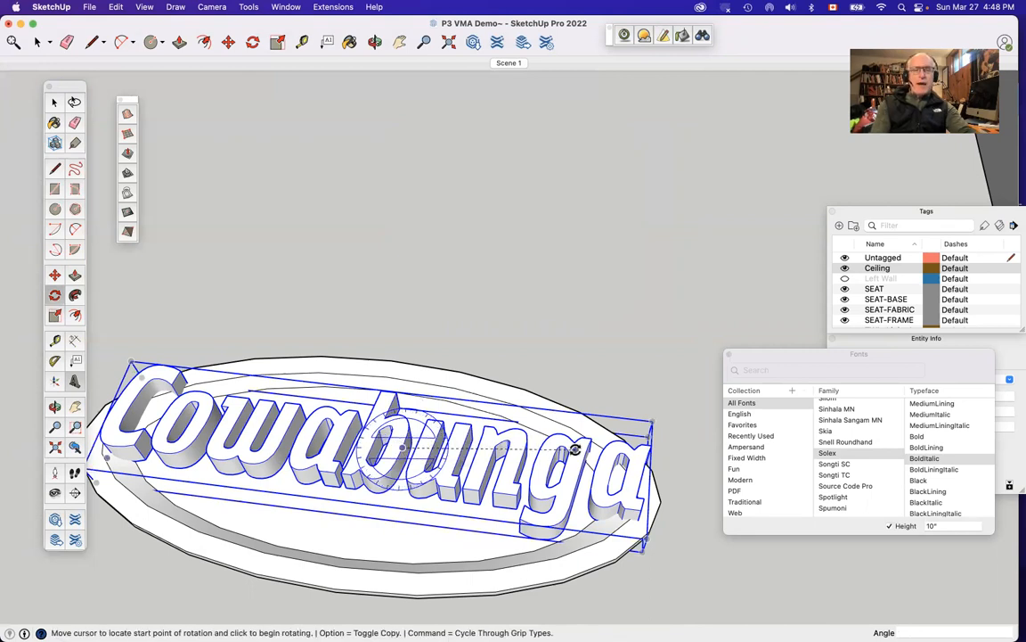
pyautogui.click(506, 403)
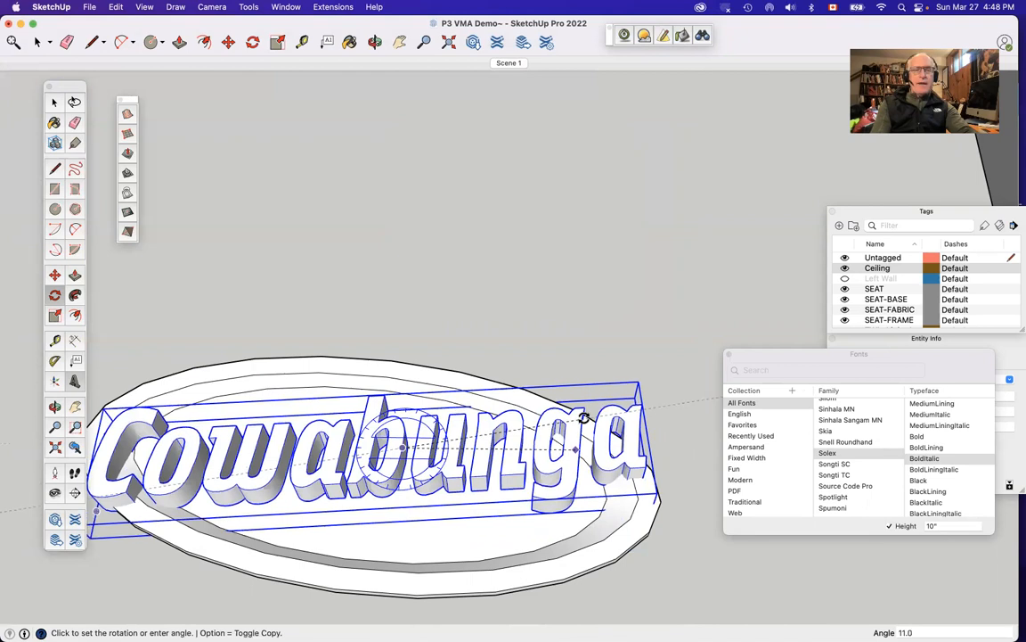
pyautogui.click(570, 392)
pyautogui.press('space')
pyautogui.scroll(-5, 566, 370)
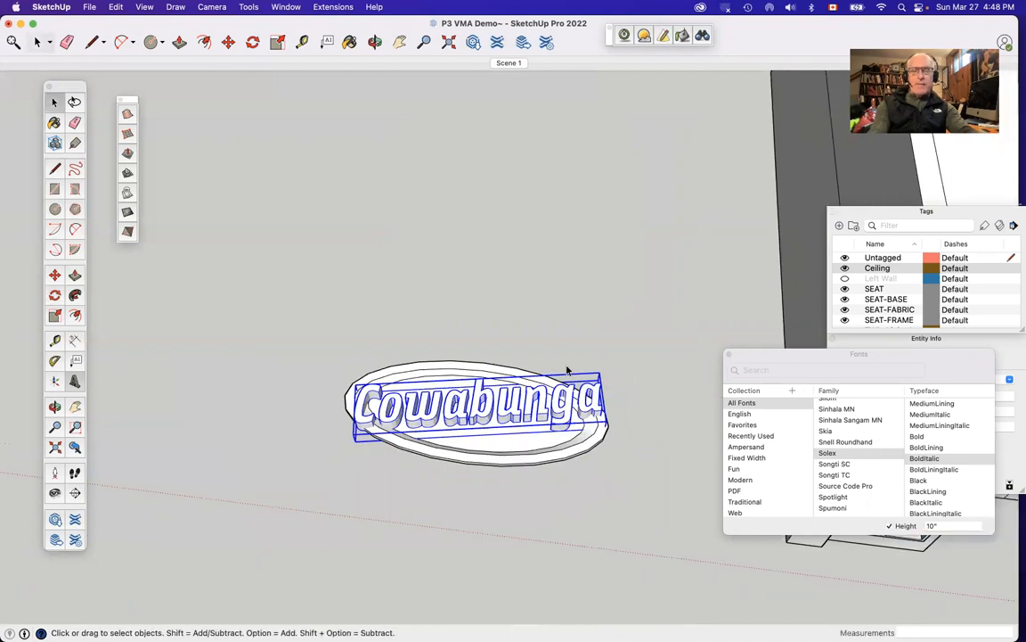
pyautogui.press('o')
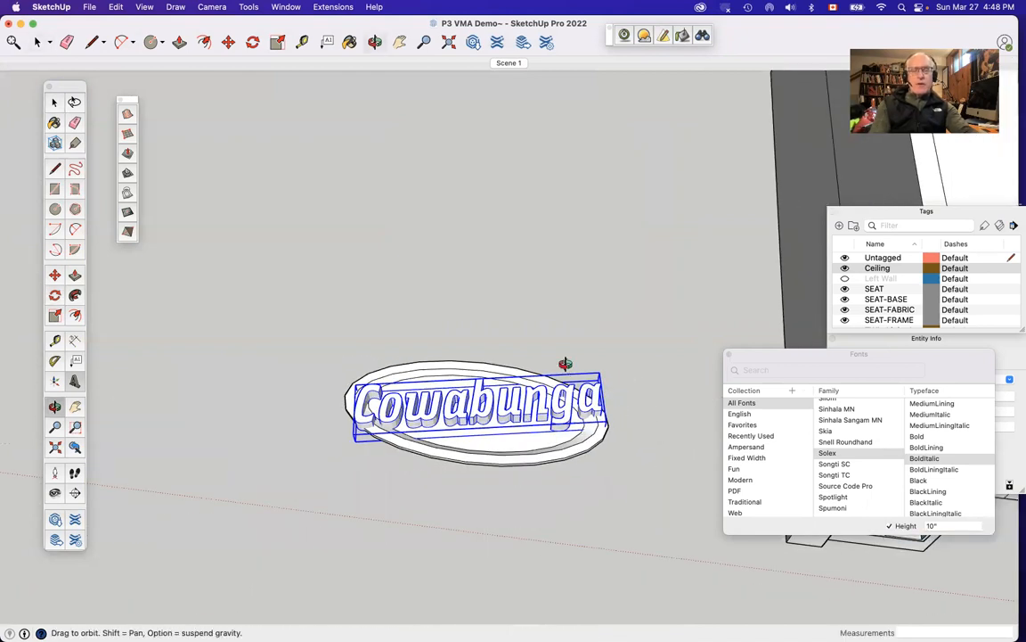
pyautogui.press('space')
pyautogui.click(402, 335)
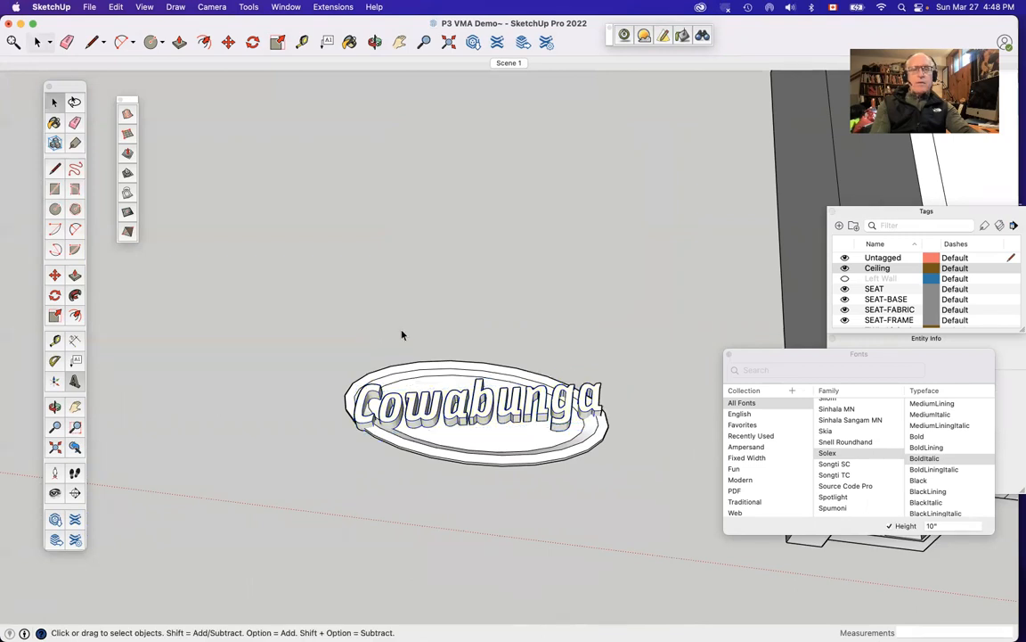
# Combine the oval sign's geometry and the "Cowabunga" lettering into one group.
pyautogui.press('o')
pyautogui.moveTo(463, 389); pyautogui.dragTo(571, 521)
pyautogui.press('space')
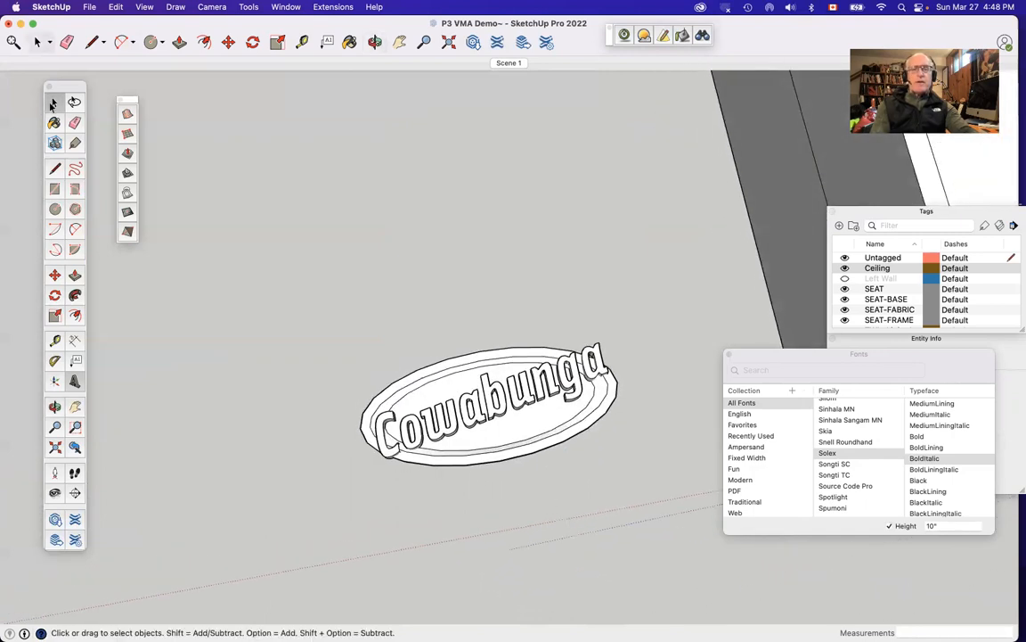
pyautogui.moveTo(322, 307); pyautogui.dragTo(662, 513)
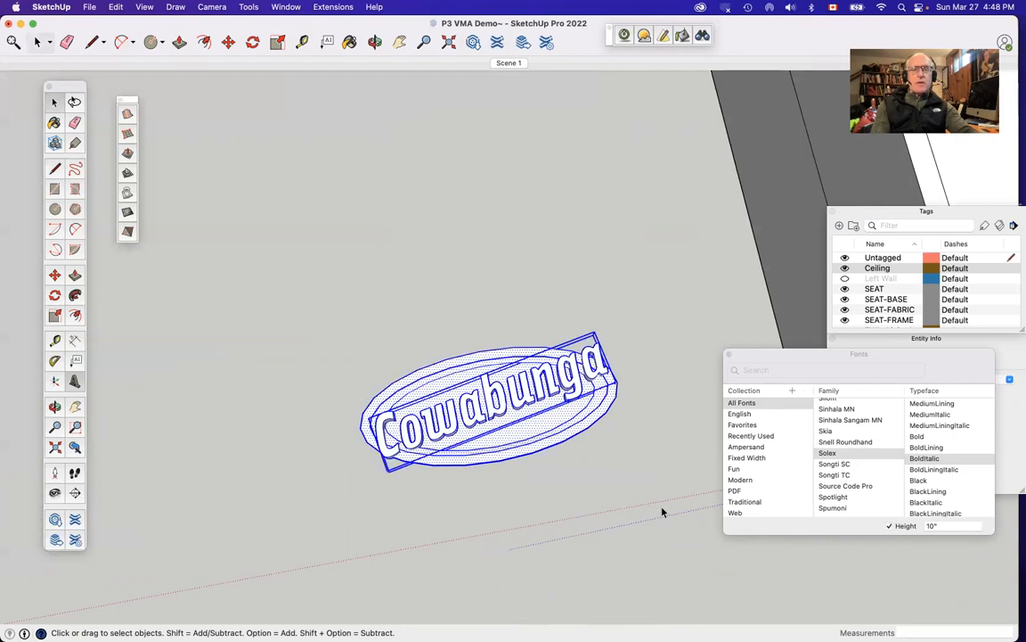
pyautogui.rightClick(515, 414)
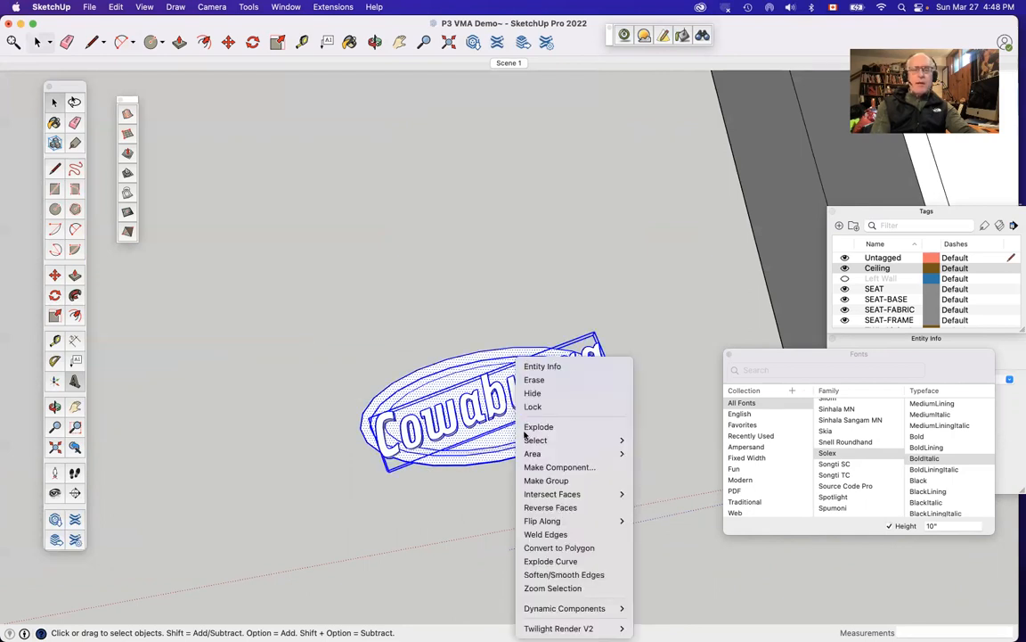
pyautogui.click(545, 481)
pyautogui.scroll(-5, 545, 485)
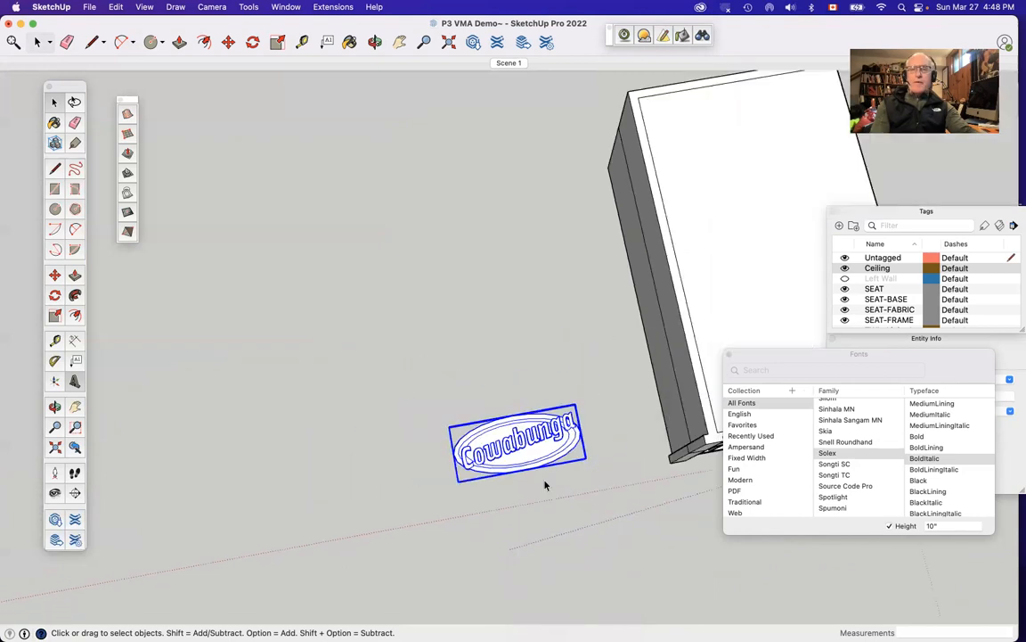
pyautogui.scroll(3, 545, 485)
pyautogui.scroll(3, 545, 485)
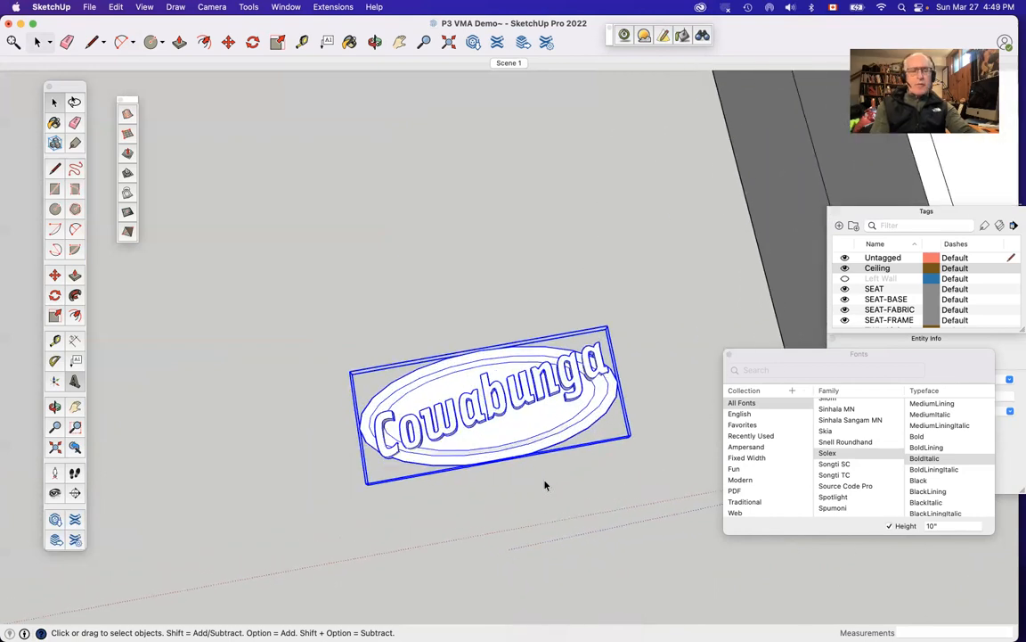
# Rotate the sign group 90° about the red axis so it stands upright with the "Cowabunga" lettering facing forward.
pyautogui.press('q')
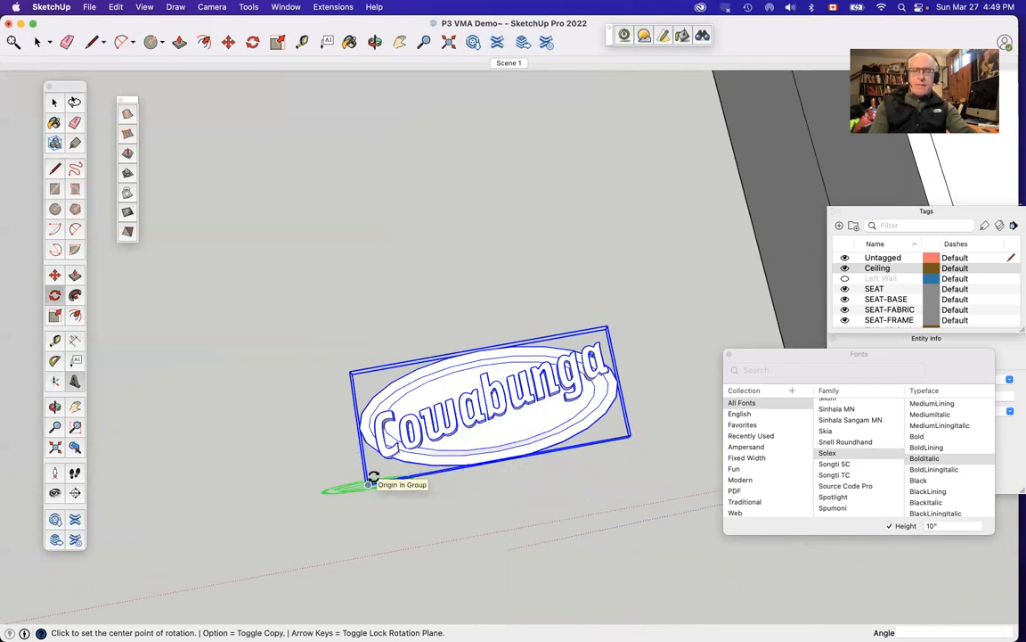
pyautogui.press('Right')
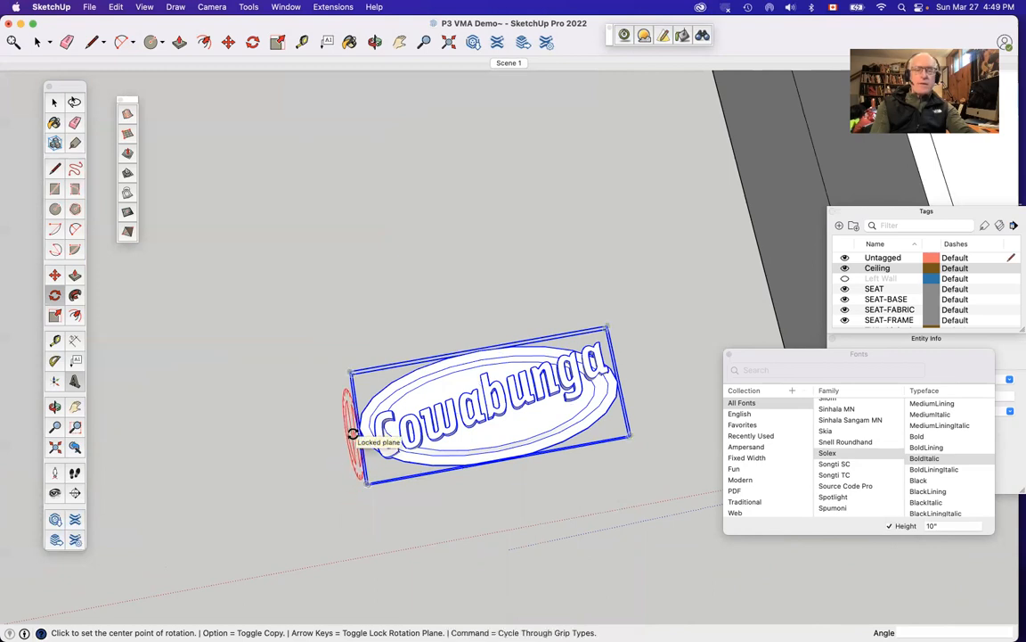
pyautogui.press('o')
pyautogui.moveTo(354, 432); pyautogui.dragTo(463, 236)
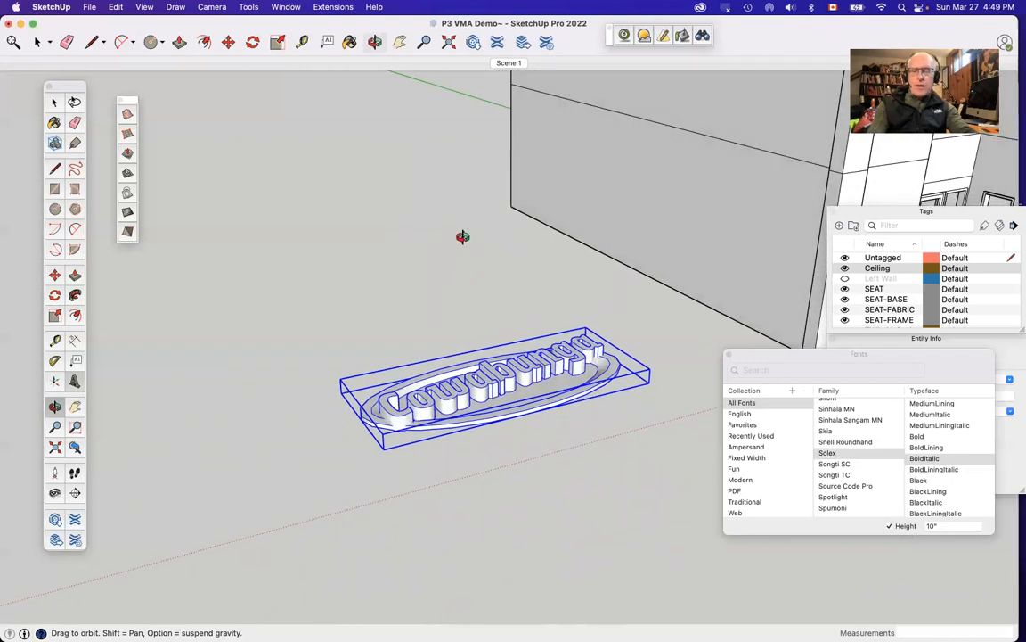
pyautogui.press('q')
pyautogui.press('Right')
pyautogui.press('Up')
pyautogui.press('Right')
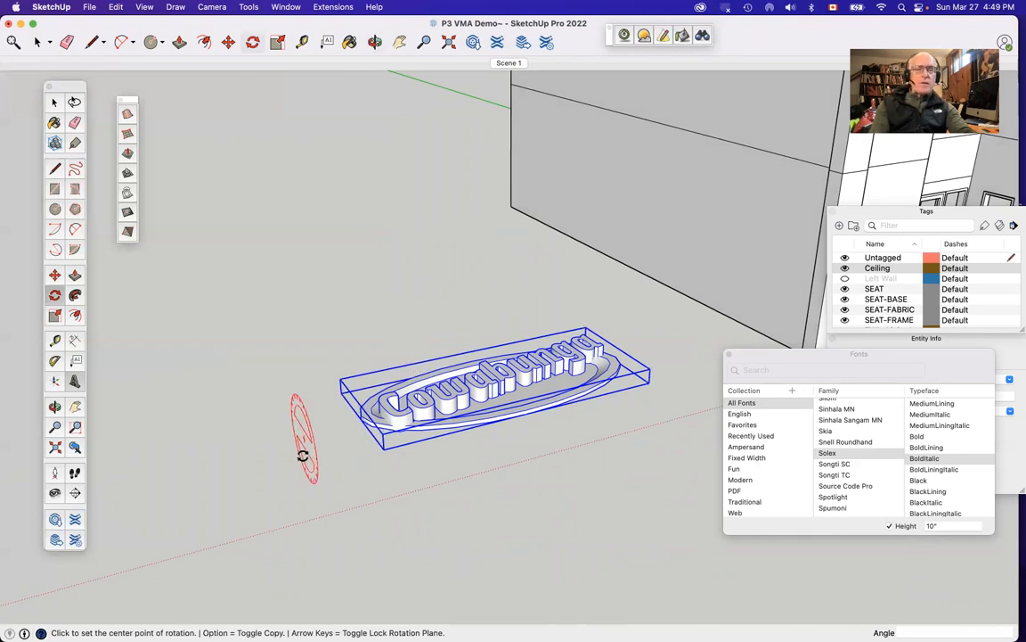
pyautogui.click(359, 422)
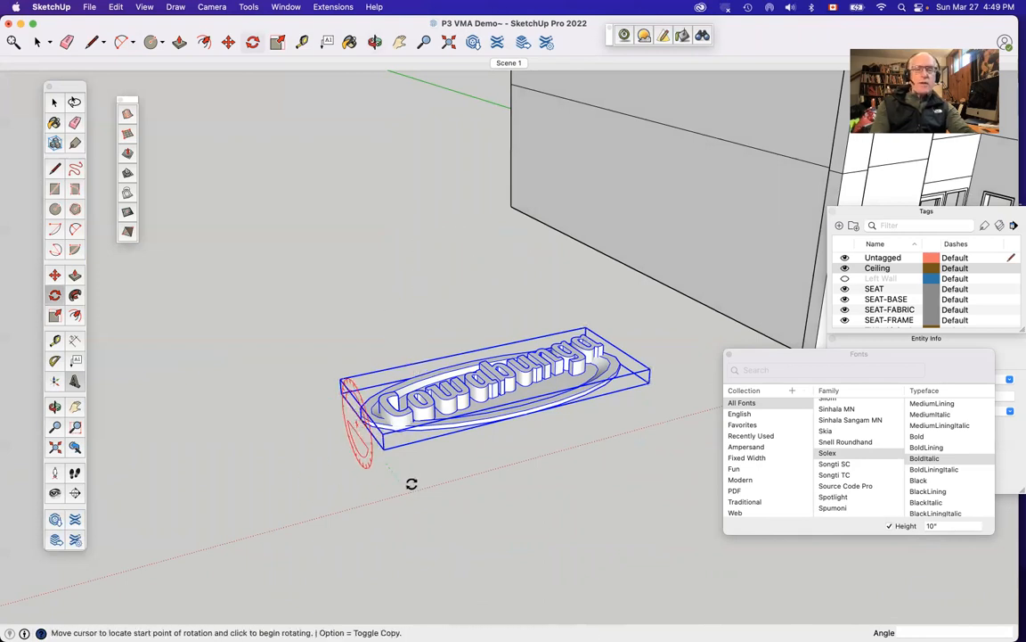
pyautogui.click(414, 489)
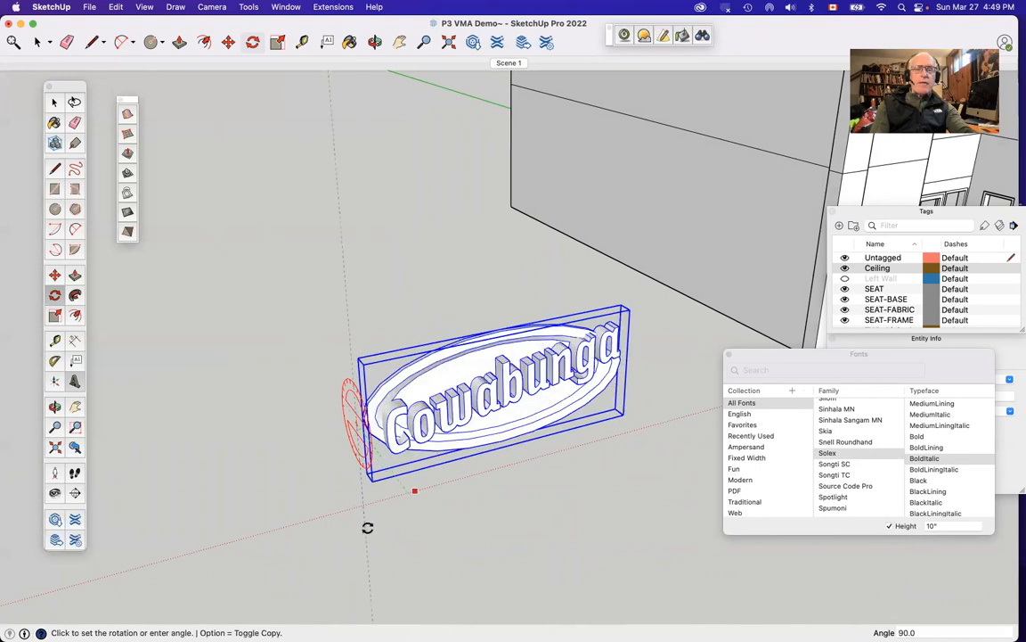
pyautogui.click(367, 527)
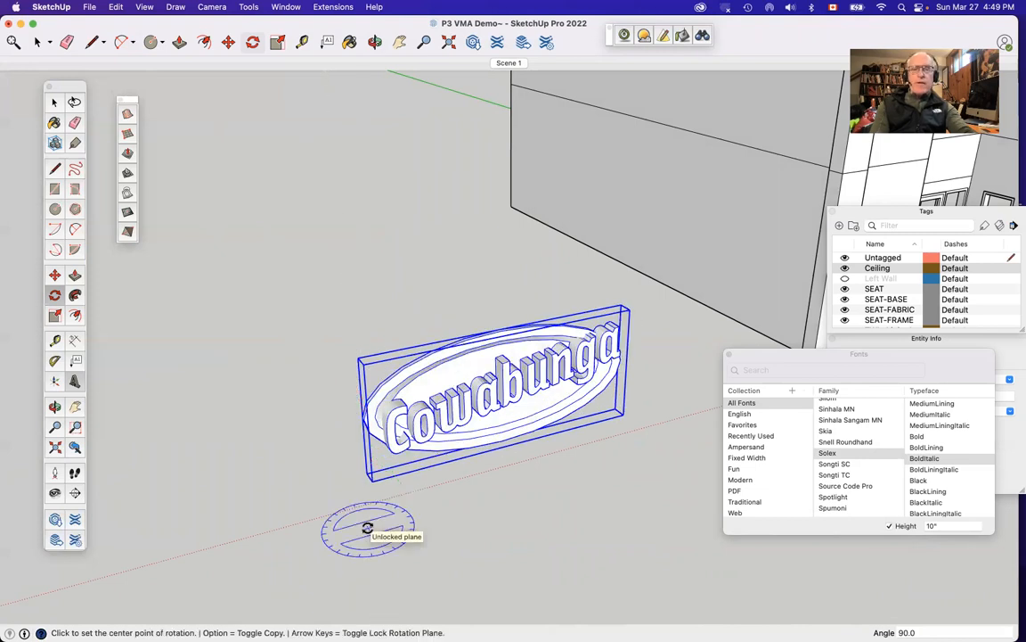
# Move the sign 33' 2 1/4" along the red axis to the store entrance and raise it 14' 8 1/2" along the blue axis.
pyautogui.scroll(-6, 367, 528)
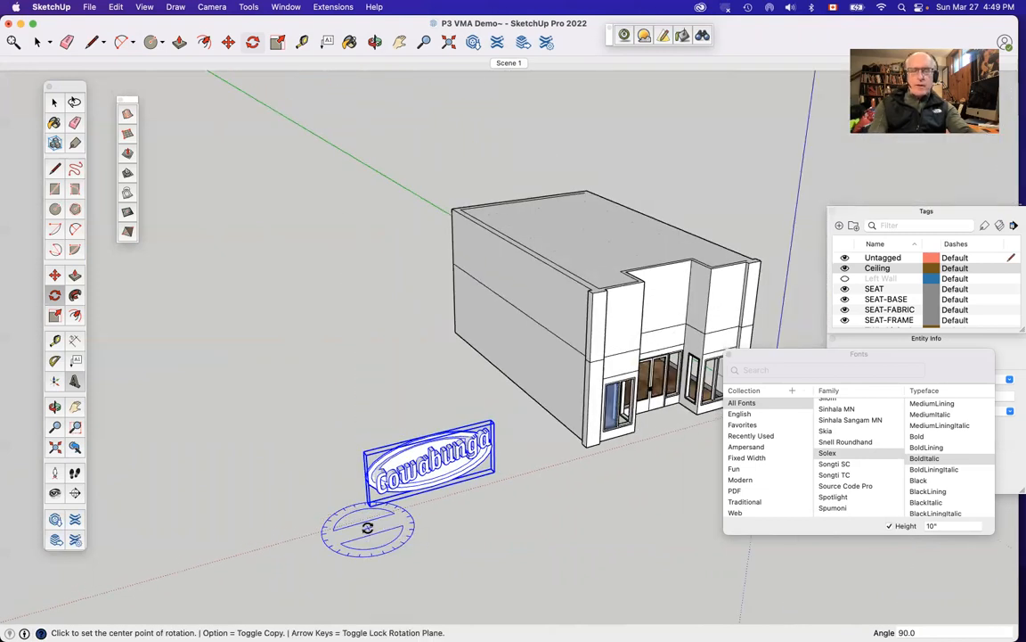
pyautogui.press('m')
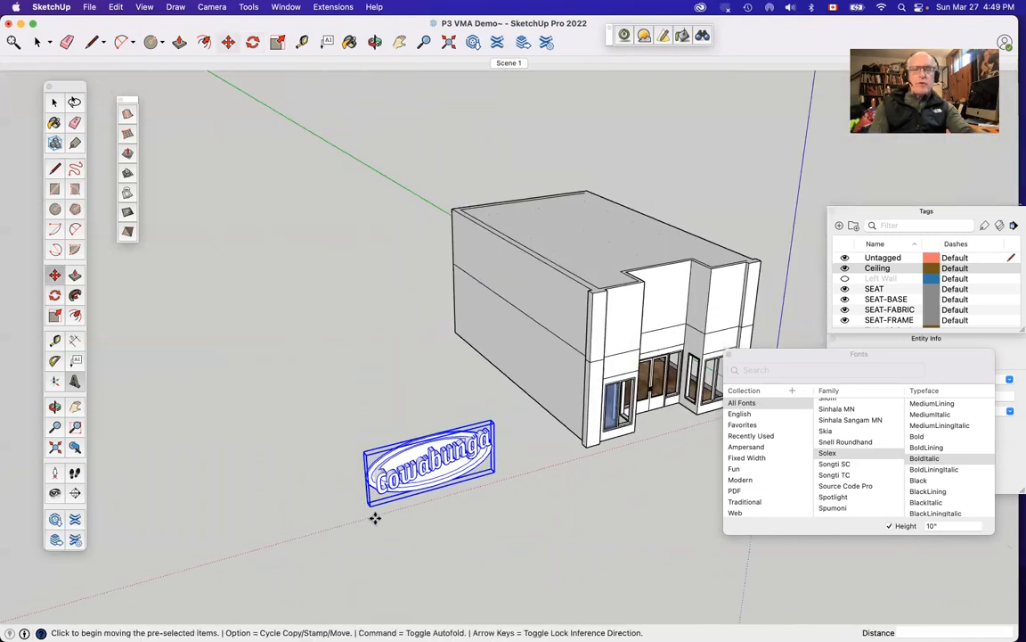
pyautogui.click(454, 452)
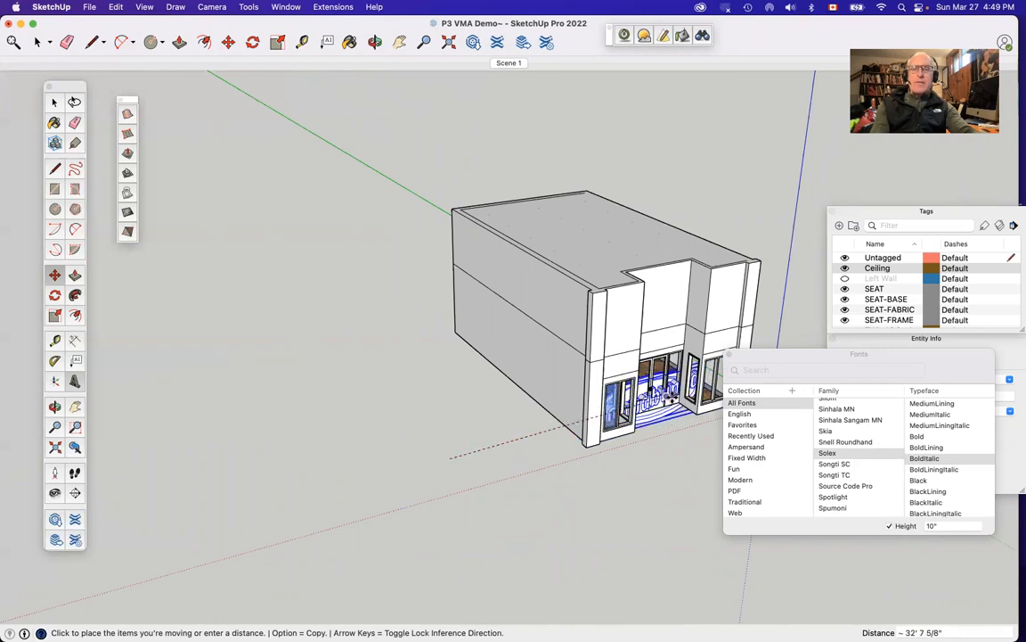
pyautogui.click(665, 399)
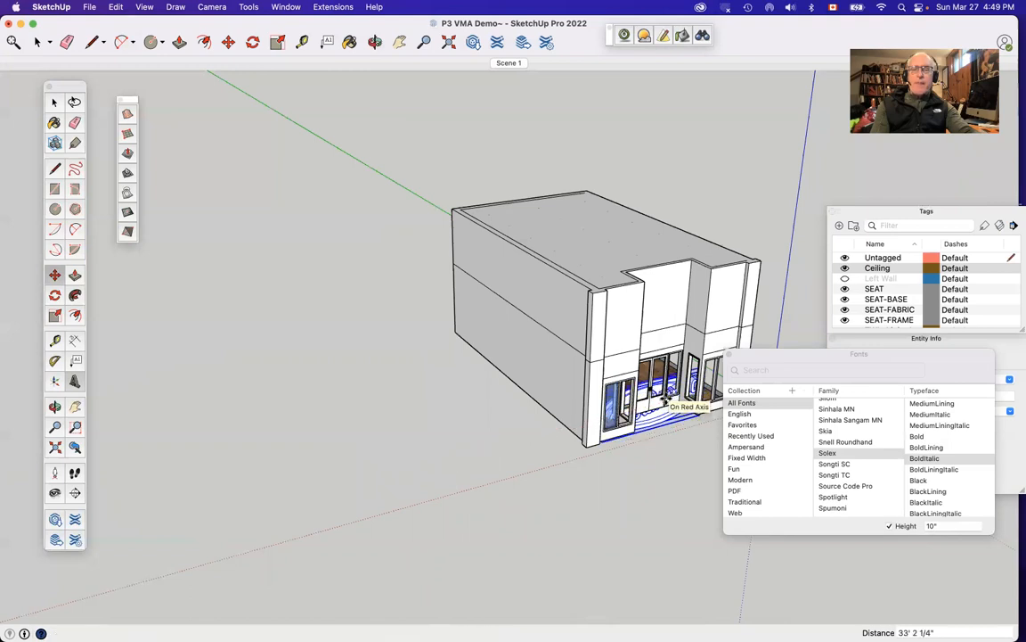
pyautogui.click(624, 385)
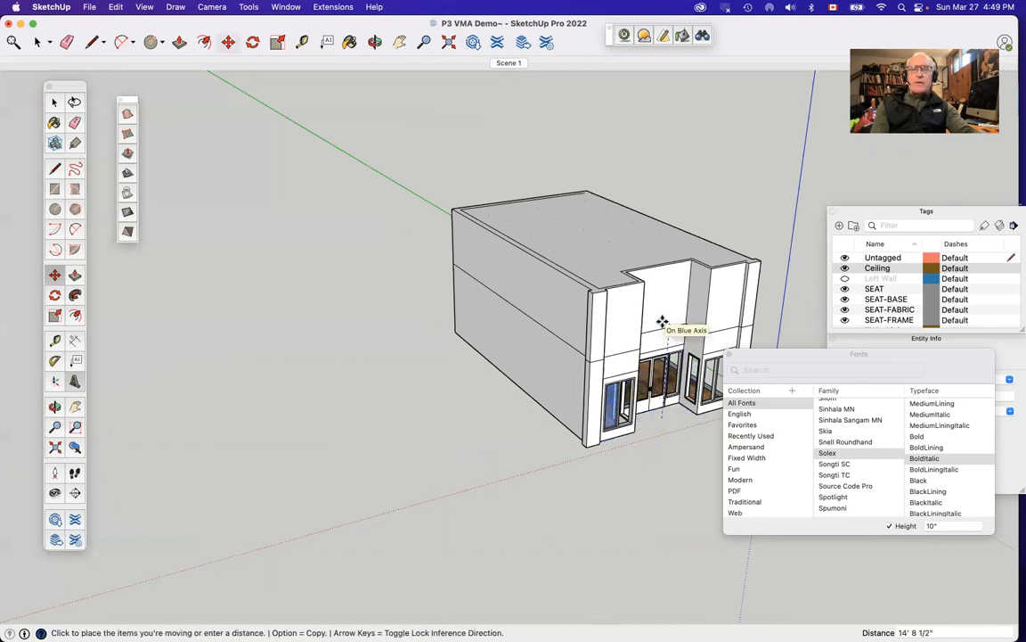
pyautogui.click(662, 322)
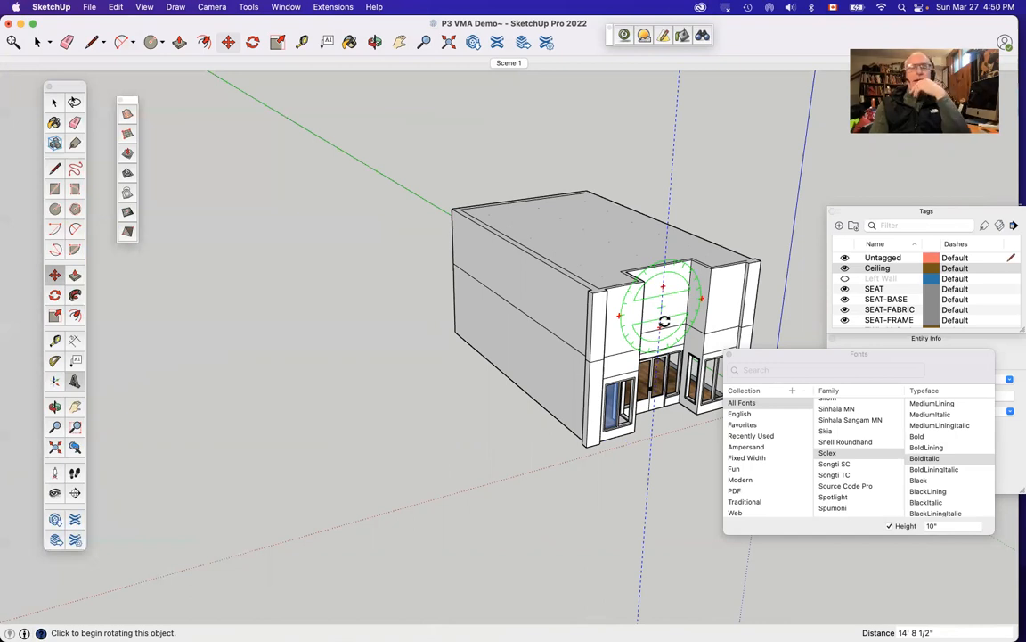
pyautogui.press('Escape')
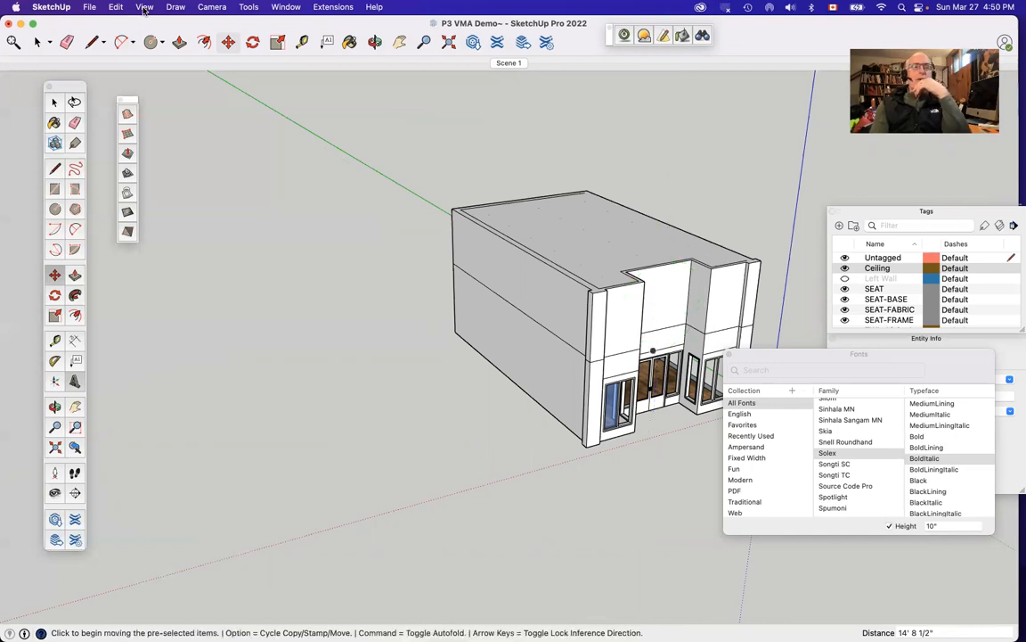
# Turn on the X-ray face style and move the sign forward along the green axis, out of the recessed wall above the entrance.
pyautogui.click(145, 8)
pyautogui.moveTo(177, 242)
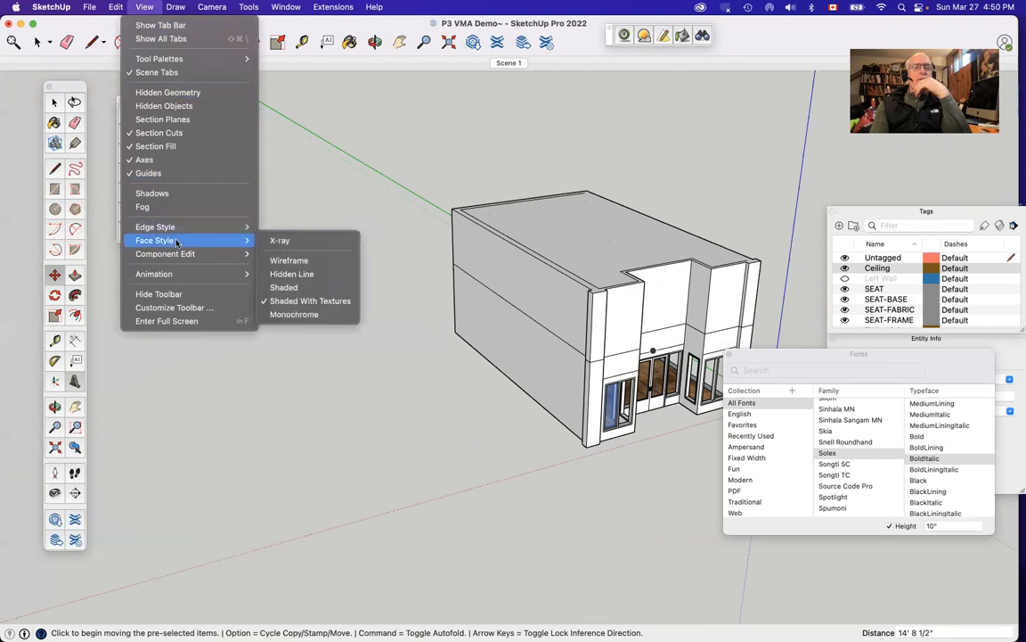
pyautogui.click(279, 241)
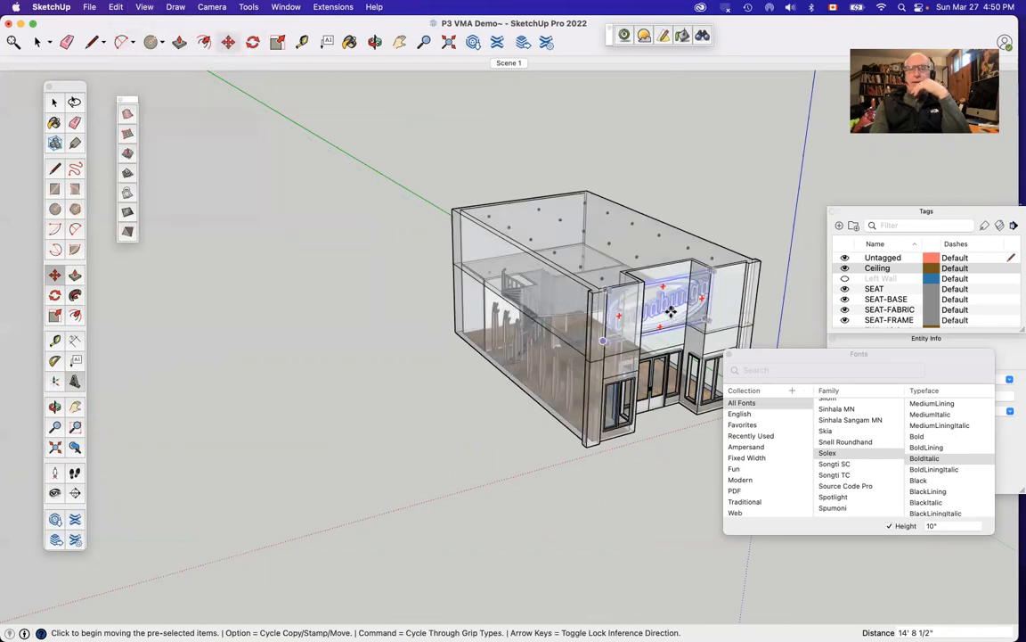
pyautogui.scroll(5, 671, 309)
pyautogui.scroll(3, 638, 301)
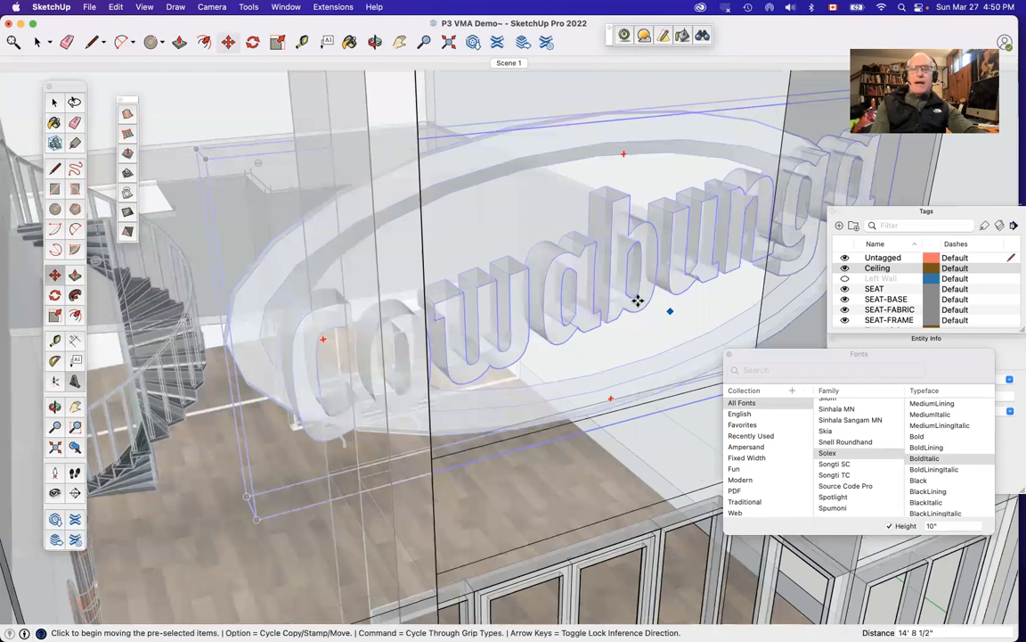
pyautogui.click(639, 300)
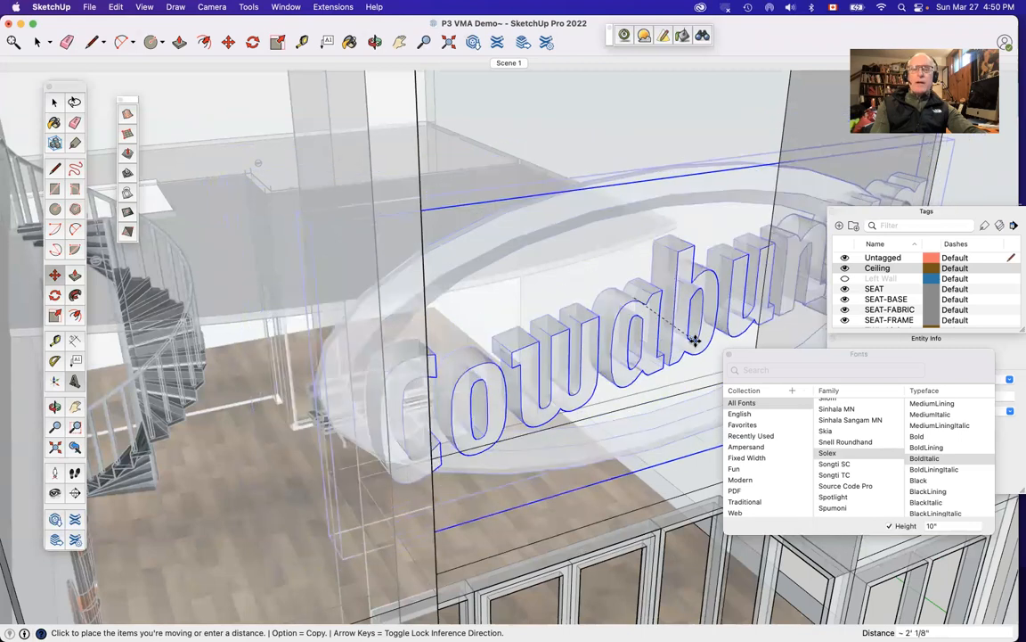
pyautogui.click(695, 342)
# Turn off the X-ray face style and check the sign's fit between the projecting walls from the front.
pyautogui.press('o')
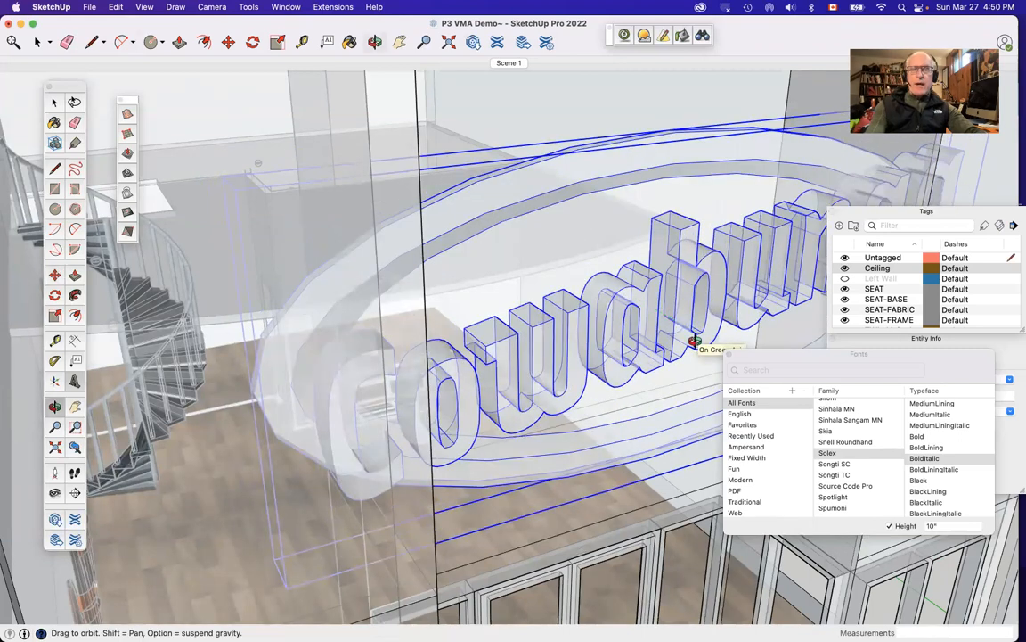
pyautogui.click(144, 8)
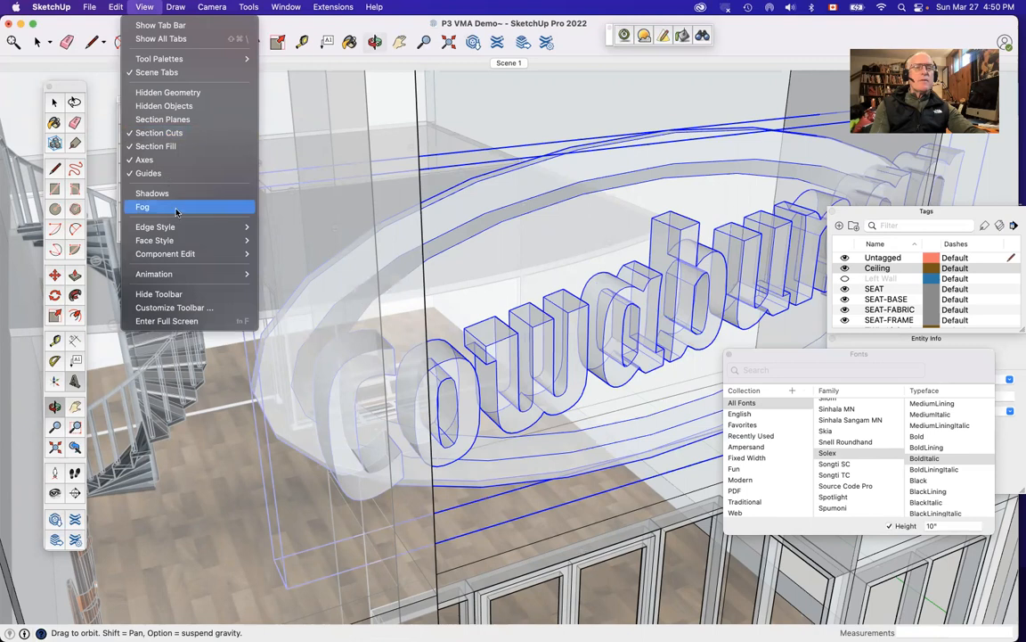
pyautogui.moveTo(169, 239)
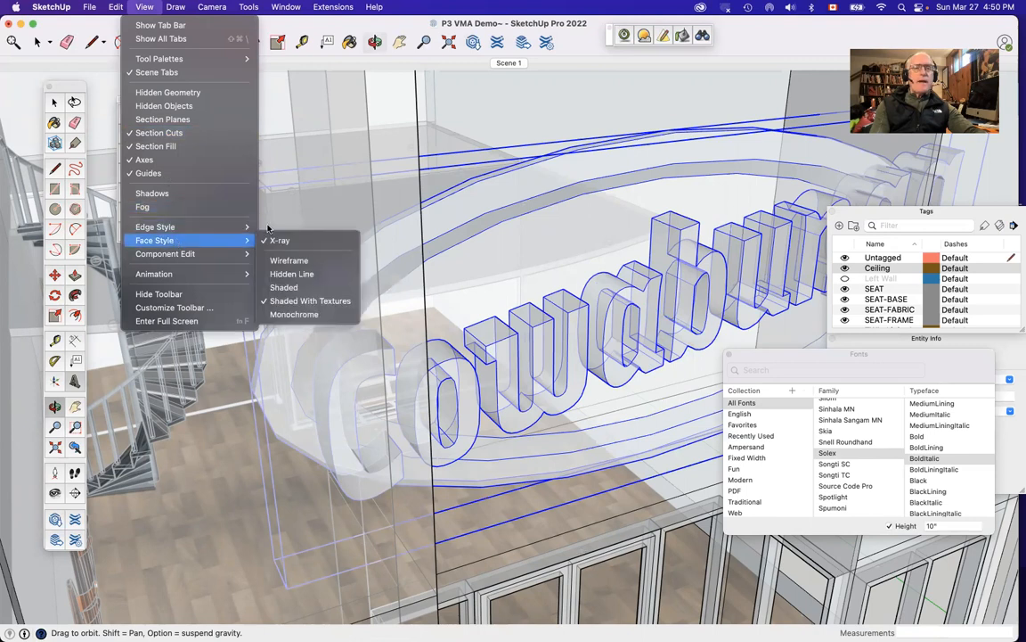
pyautogui.click(279, 240)
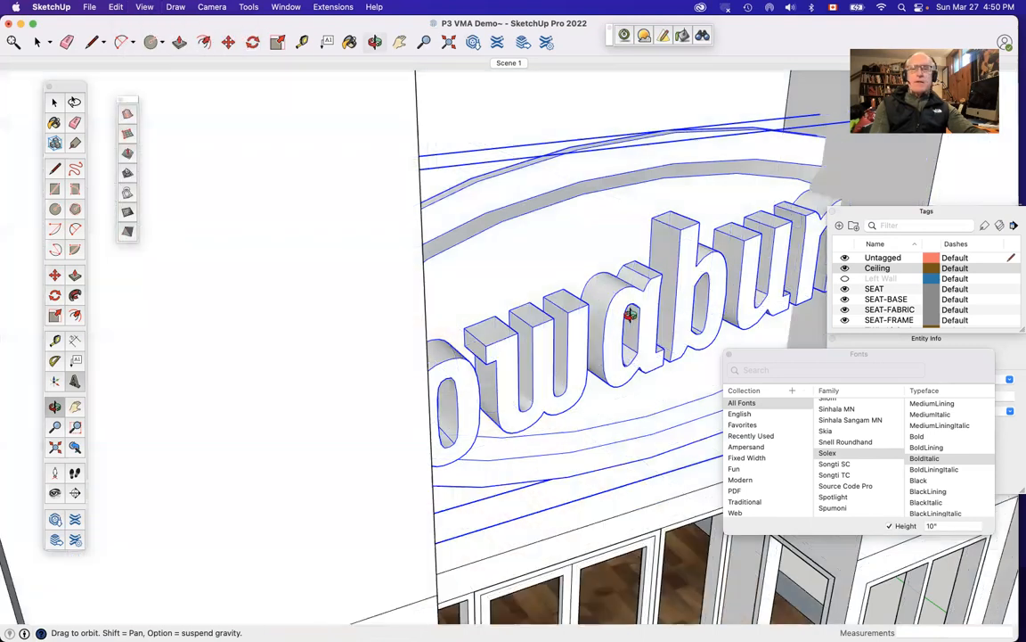
pyautogui.scroll(-6, 630, 315)
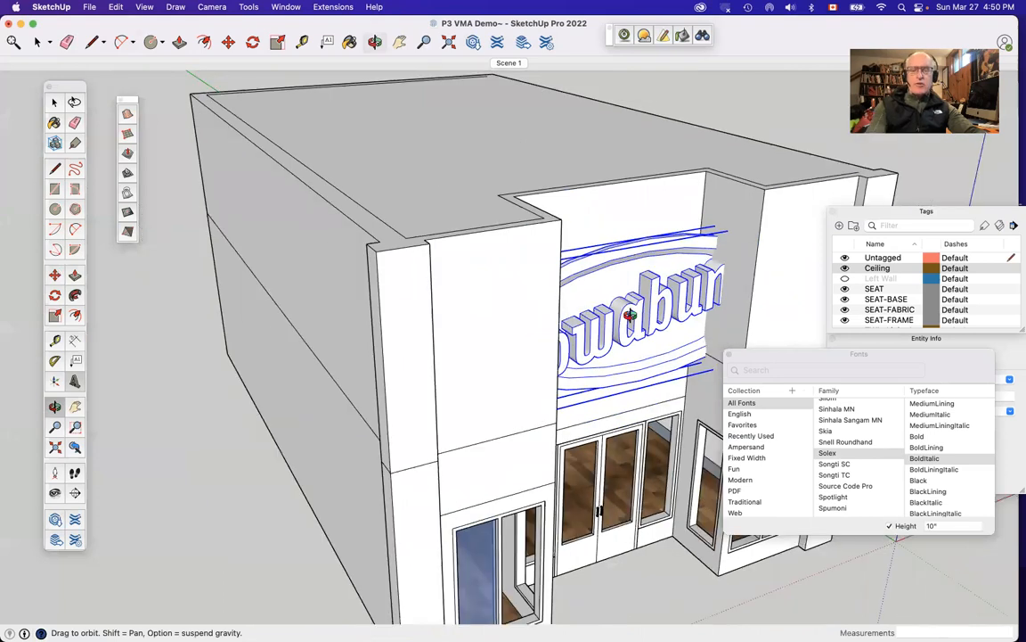
pyautogui.moveTo(630, 315); pyautogui.dragTo(477, 335, button='middle')
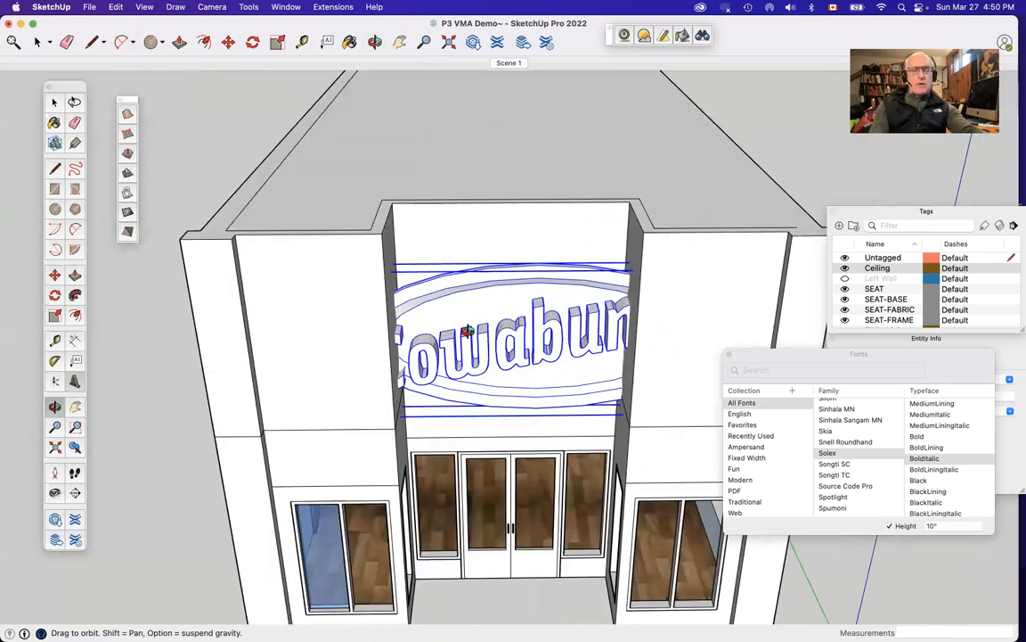
# Turn on the X-ray face style and scale the sign uniformly about its center by 0.63 to fit between the projecting walls.
pyautogui.press('s')
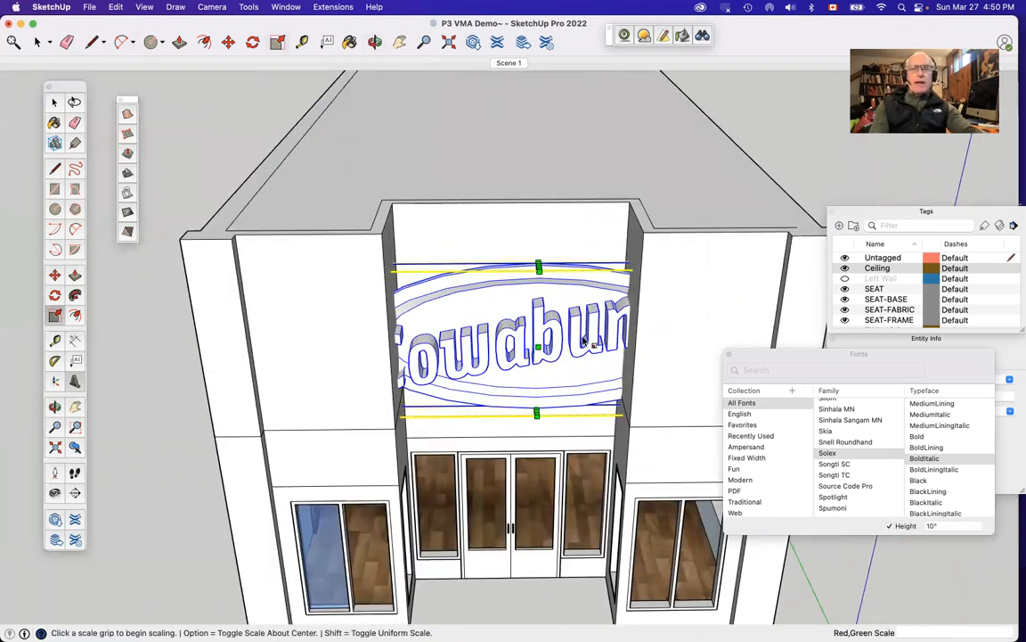
pyautogui.click(147, 8)
pyautogui.moveTo(232, 240)
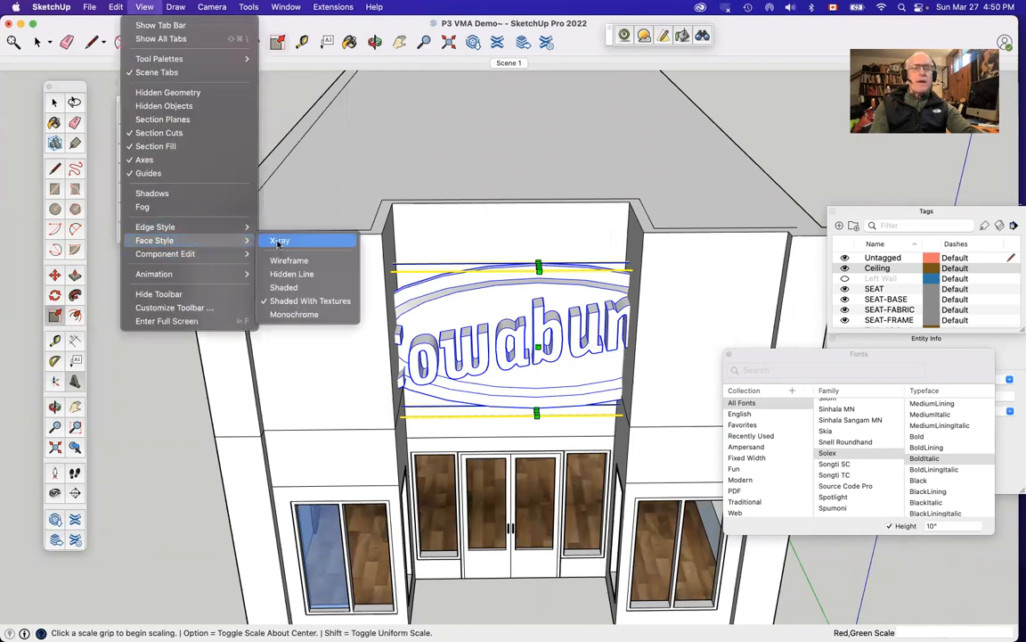
pyautogui.click(279, 240)
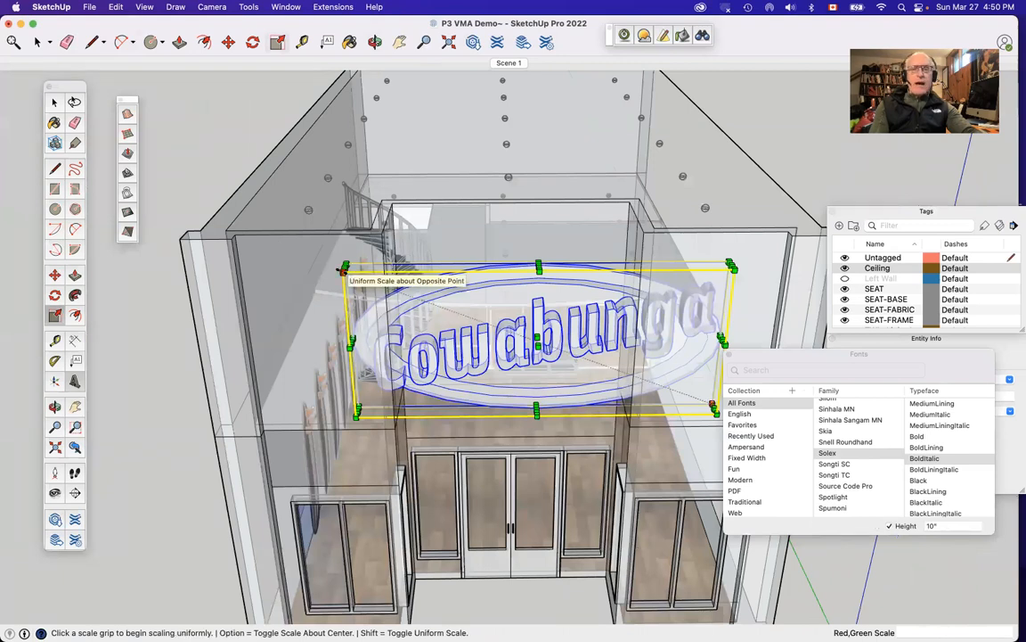
pyautogui.press('alt')
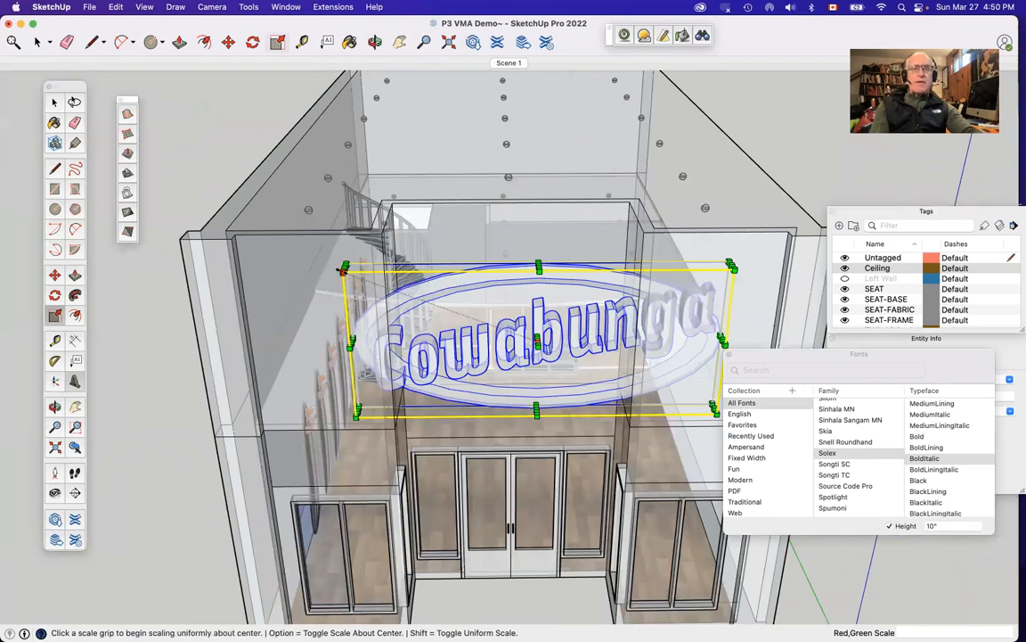
pyautogui.click(345, 272)
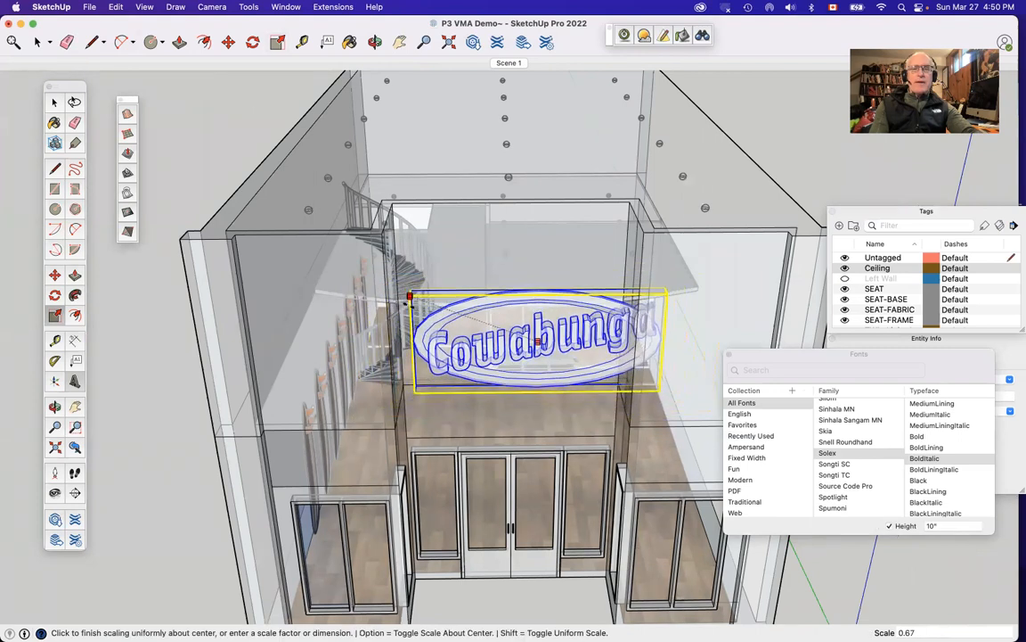
pyautogui.click(413, 306)
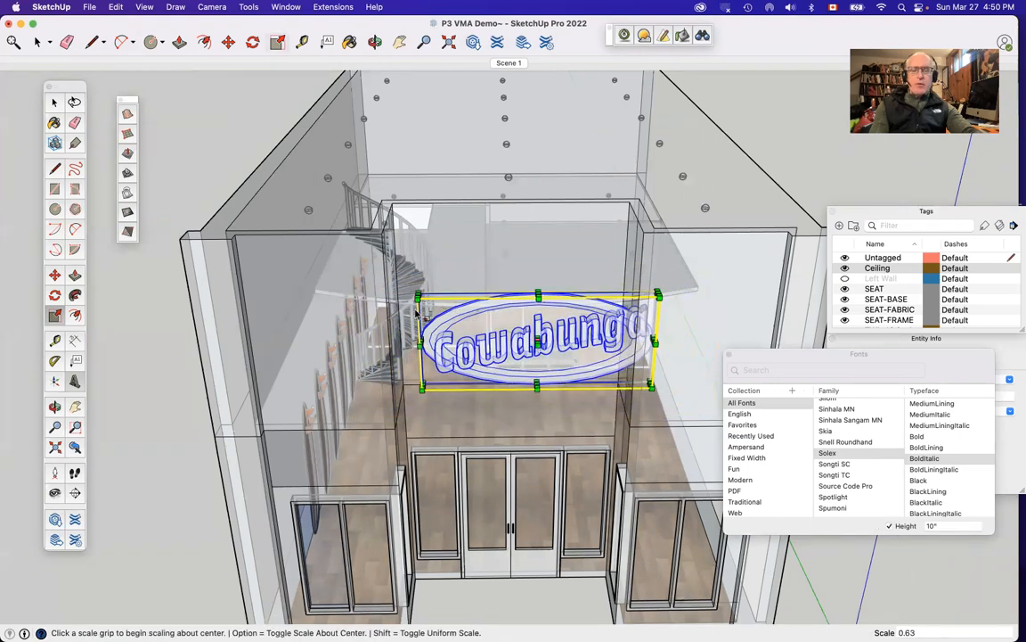
# Move the sign 1' 3 1/2" along the red axis to center it between the projecting walls above the entrance, and deselect it.
pyautogui.press('m')
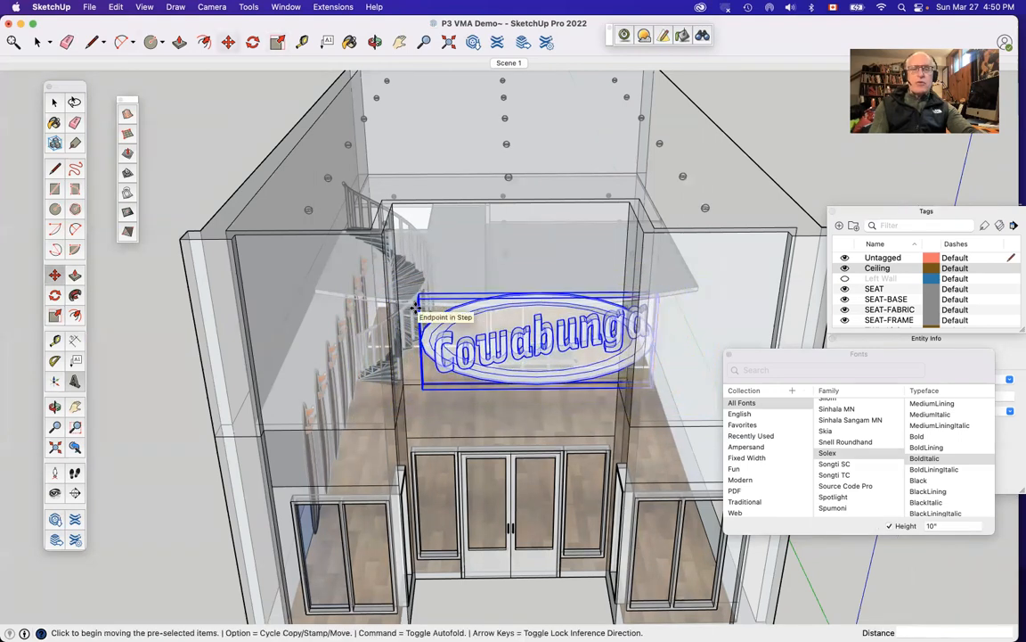
pyautogui.click(581, 352)
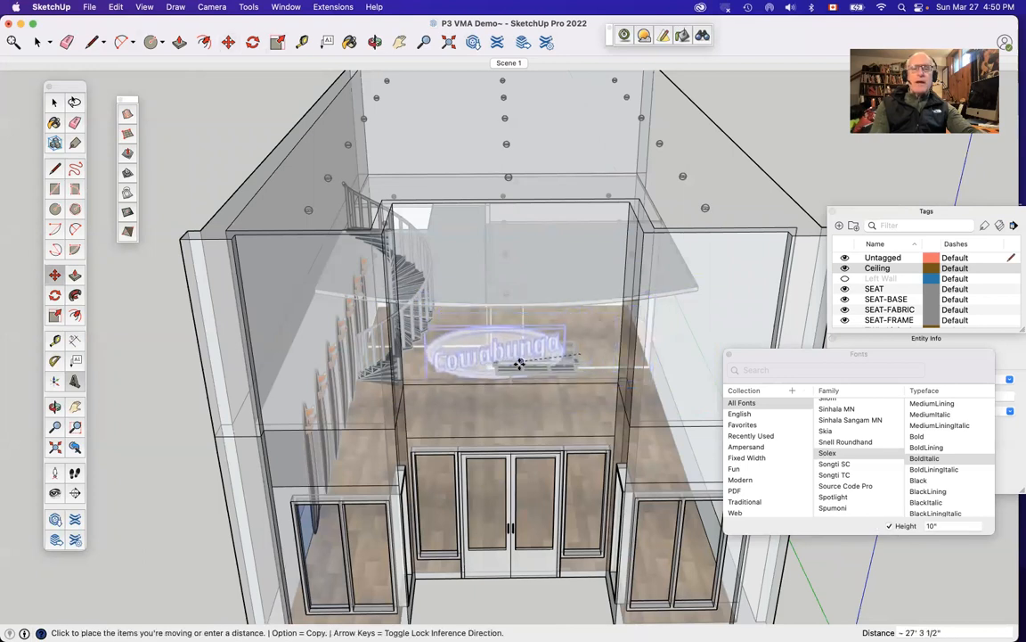
pyautogui.click(533, 374)
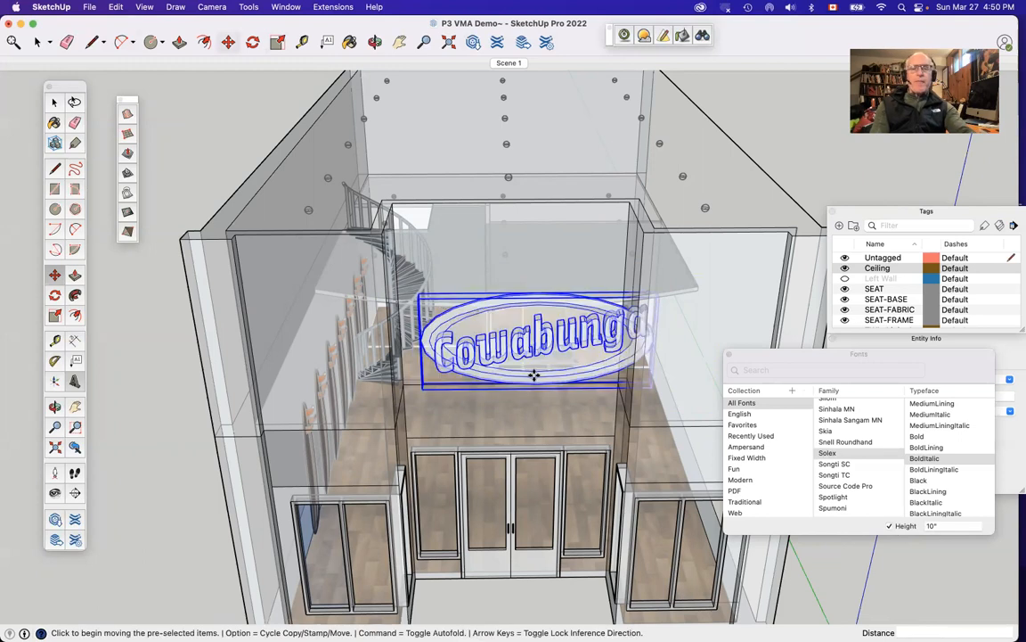
pyautogui.click(561, 313)
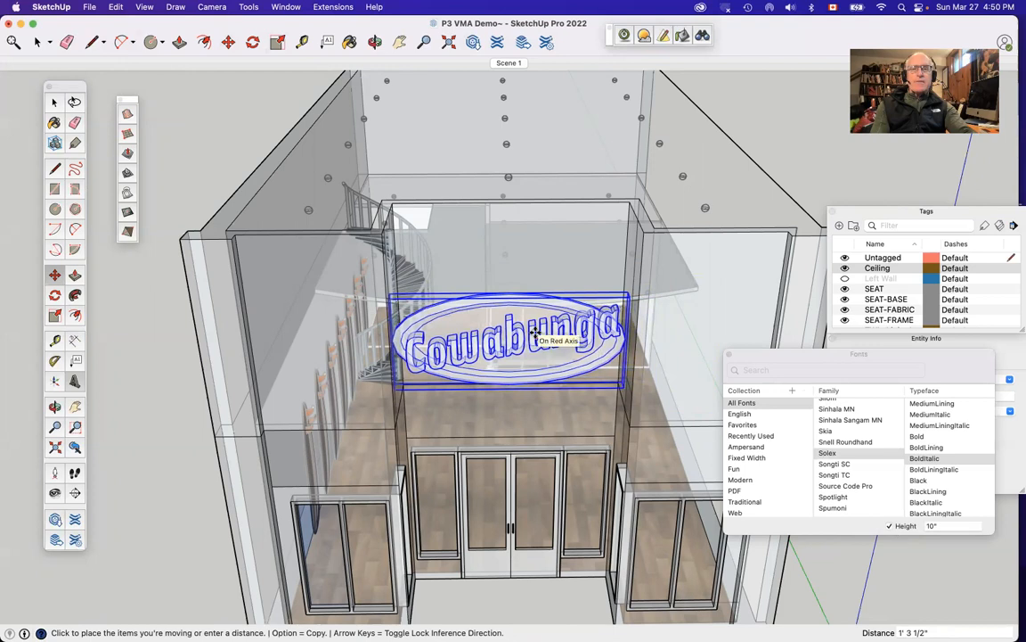
pyautogui.click(535, 334)
pyautogui.press('space')
pyautogui.click(192, 402)
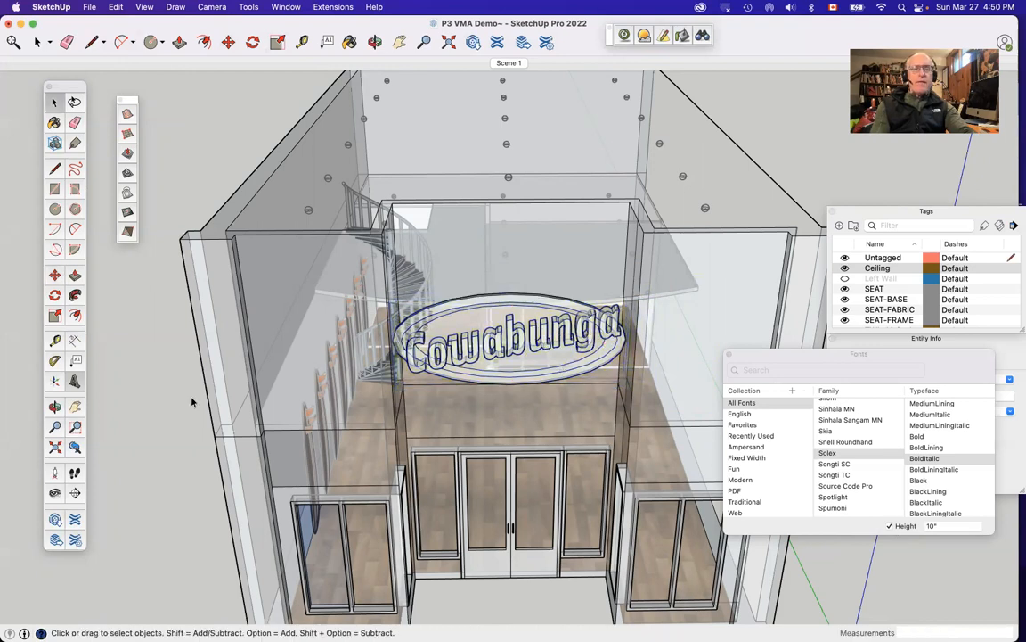
# Turn off the X-ray face style and inspect the mounted sign on the storefront from the front and the side.
pyautogui.click(145, 6)
pyautogui.click(145, 6)
pyautogui.click(145, 6)
pyautogui.moveTo(204, 240)
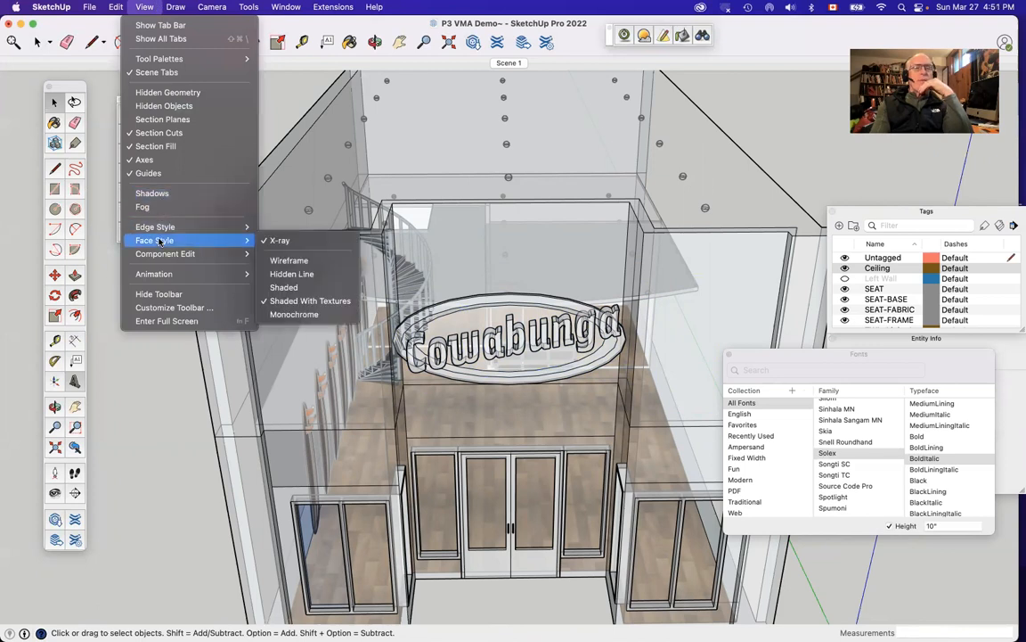
pyautogui.click(290, 240)
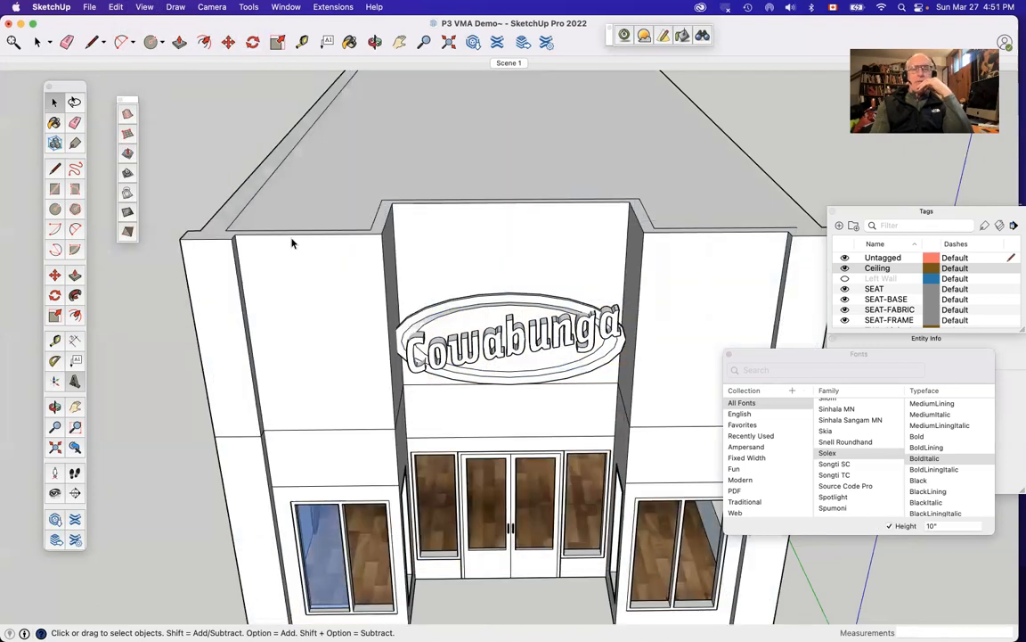
pyautogui.press('o')
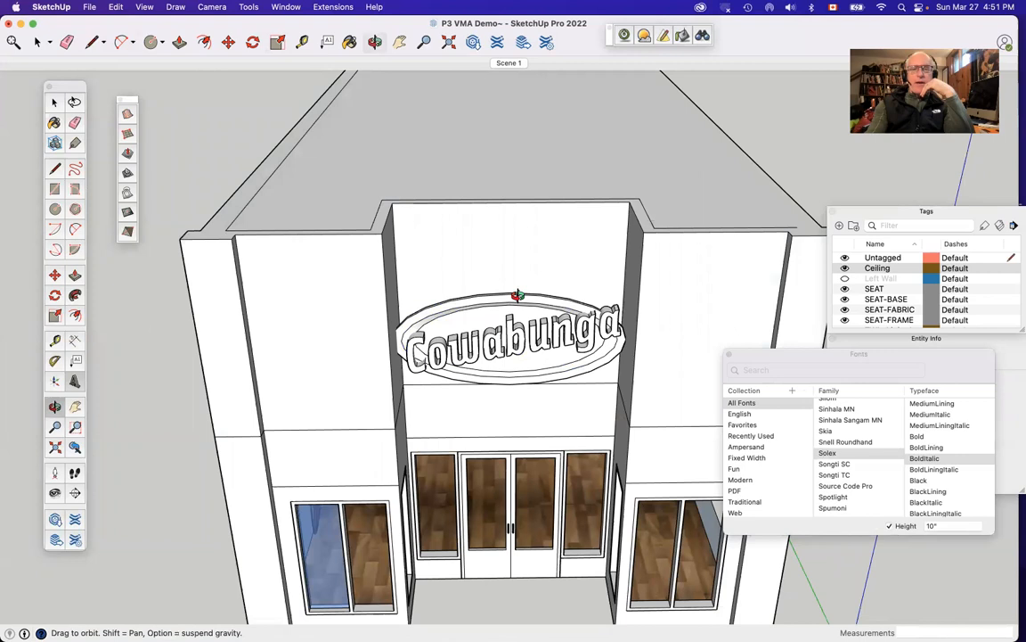
pyautogui.moveTo(517, 295); pyautogui.dragTo(419, 205)
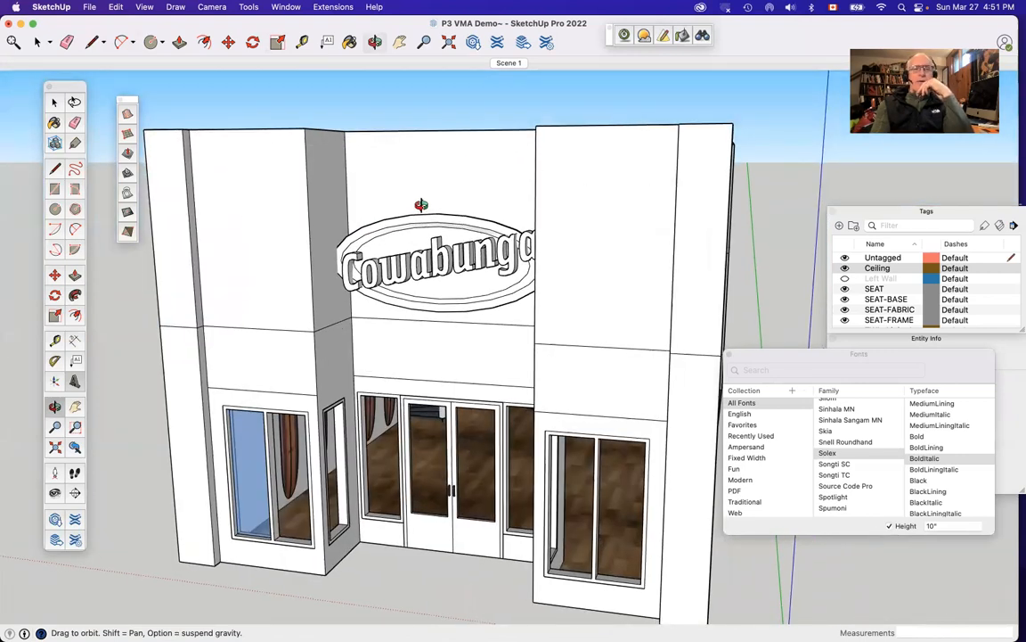
pyautogui.moveTo(490, 424); pyautogui.dragTo(373, 374)
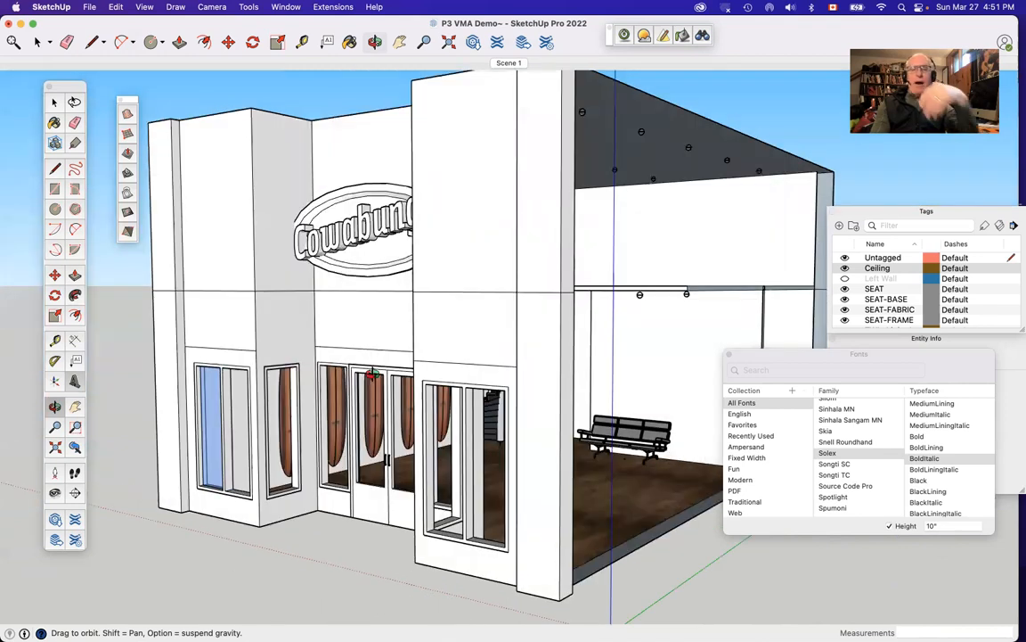